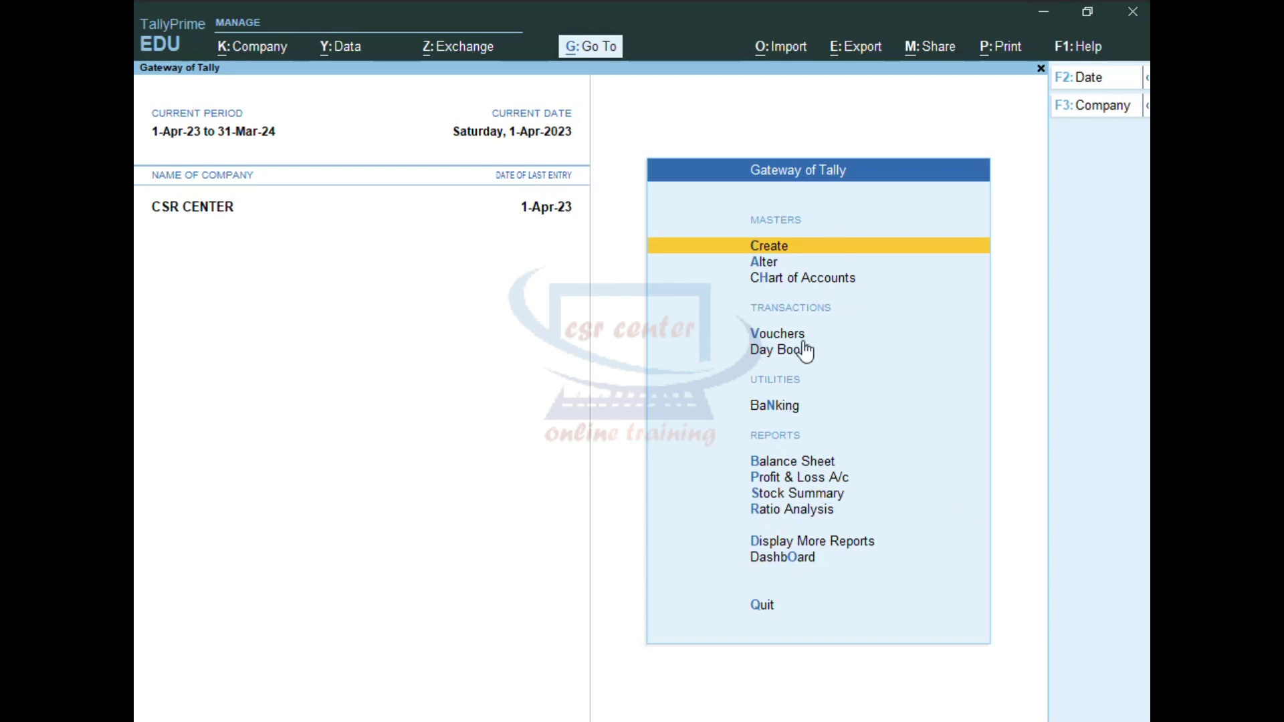
Step: Start a new sales voucher numbered 0260 with Computer World as the party account
click(777, 337)
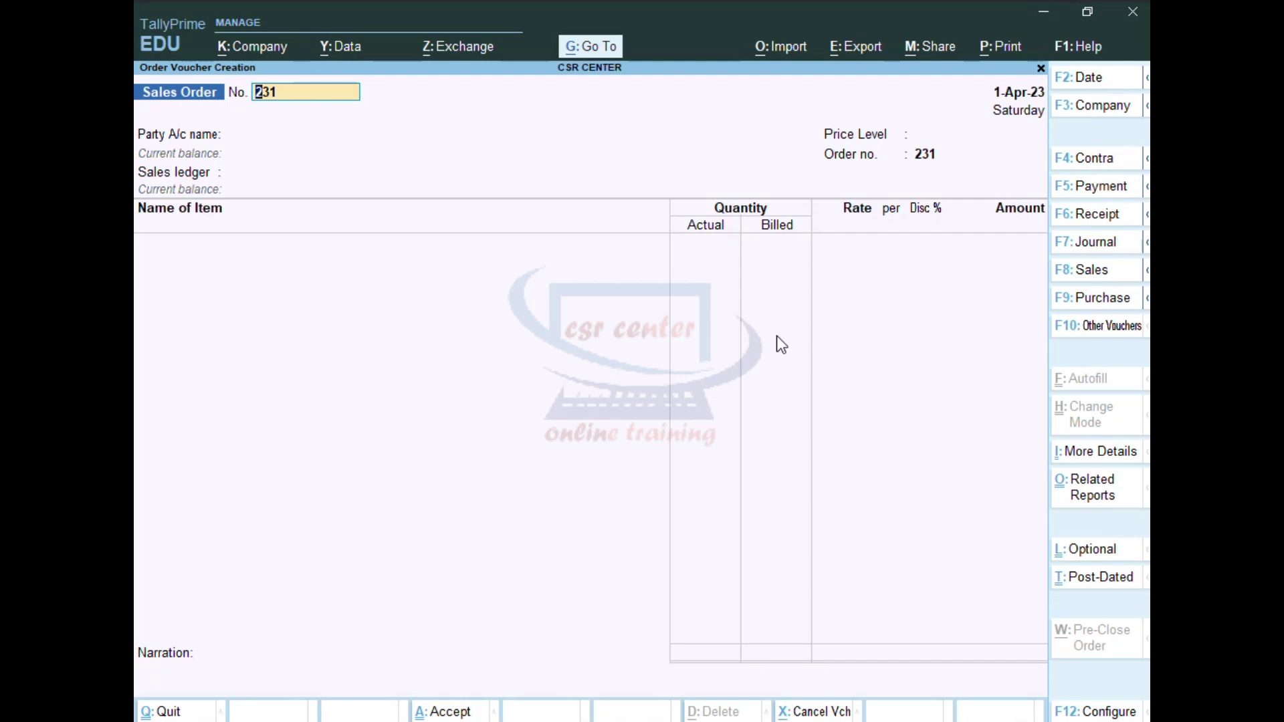
click(1094, 276)
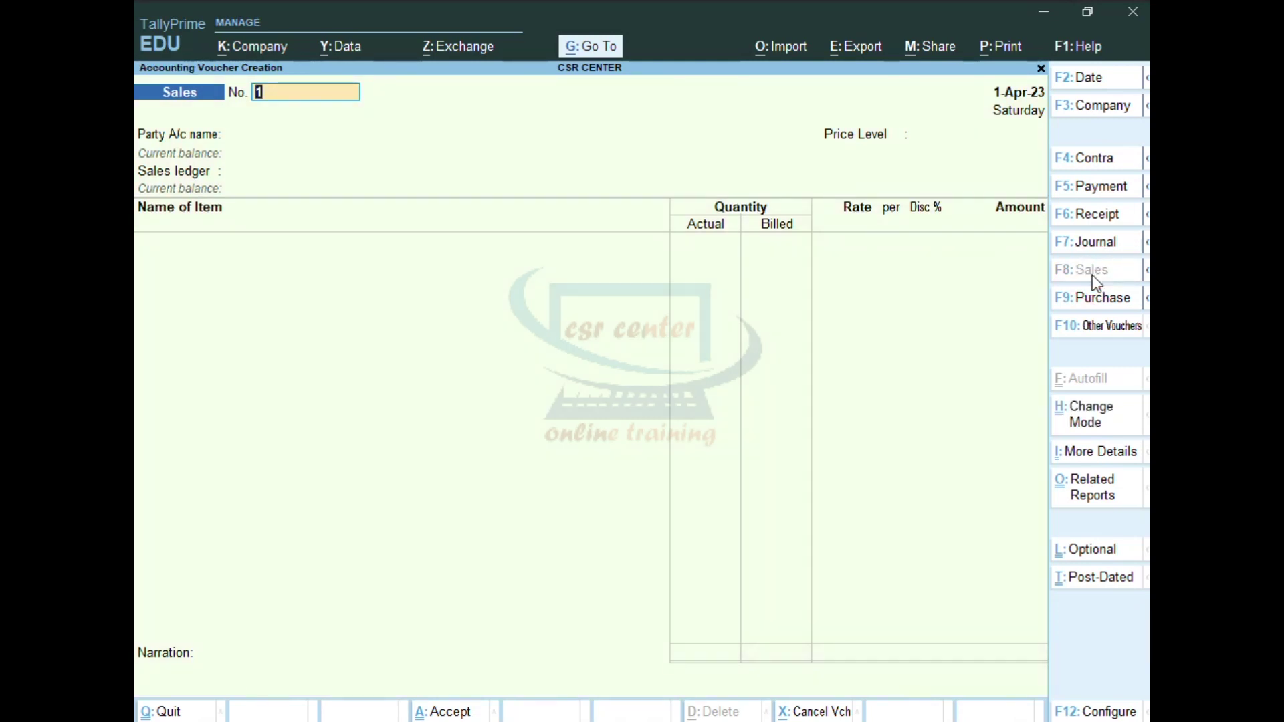
text(0260)
key(Return)
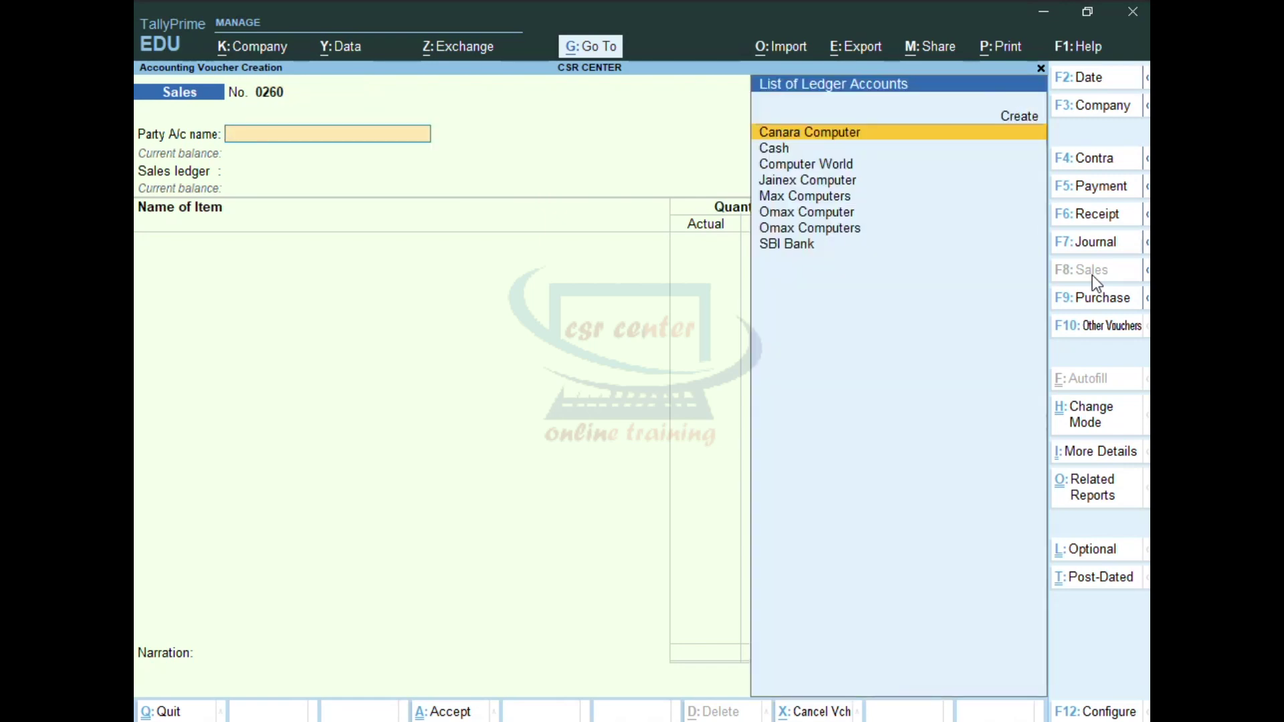
key(Down)
key(Down)
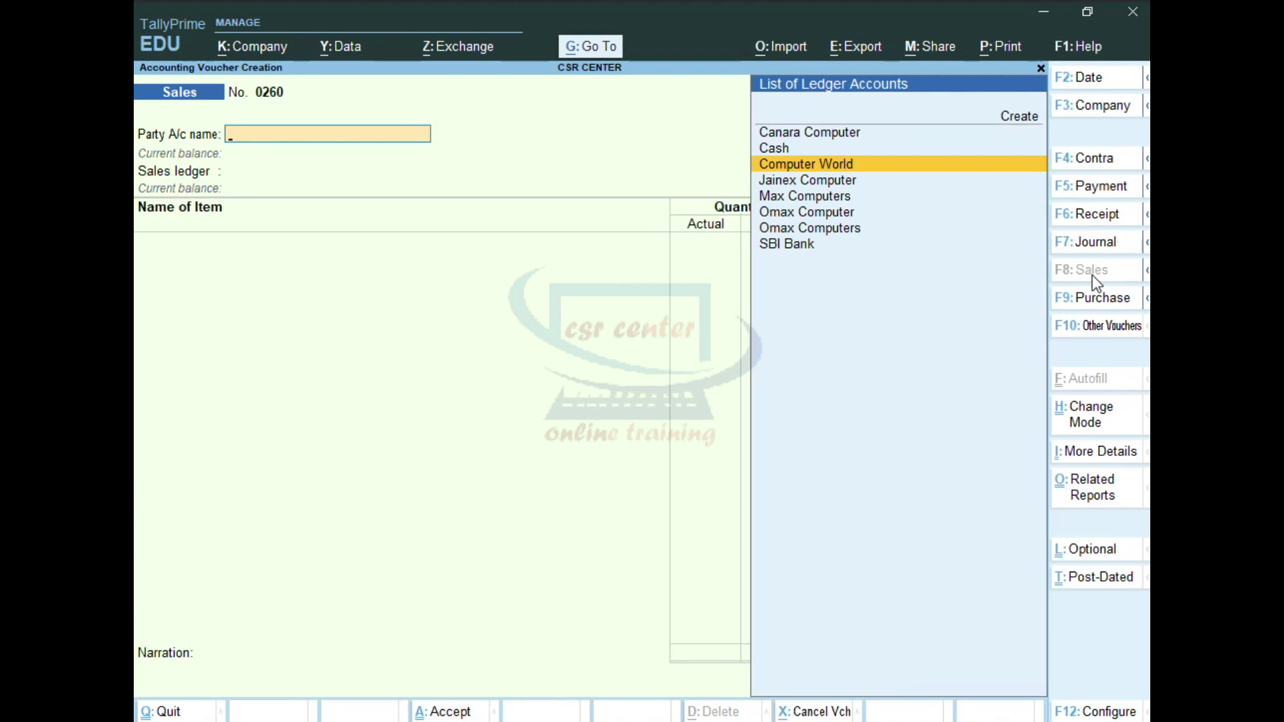
key(Return)
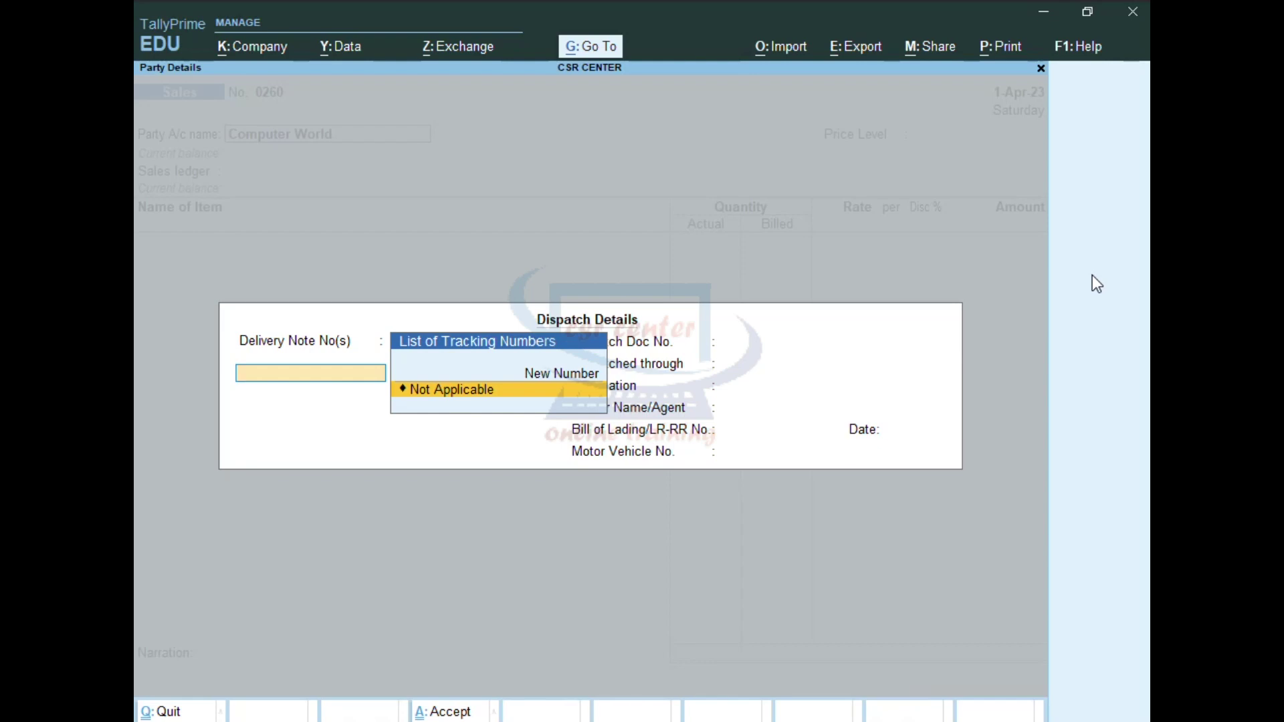
Step: Enter delivery note 0260 dated 1-Apr-23 in the dispatch details, leaving the remaining dispatch fields blank
text(0260)
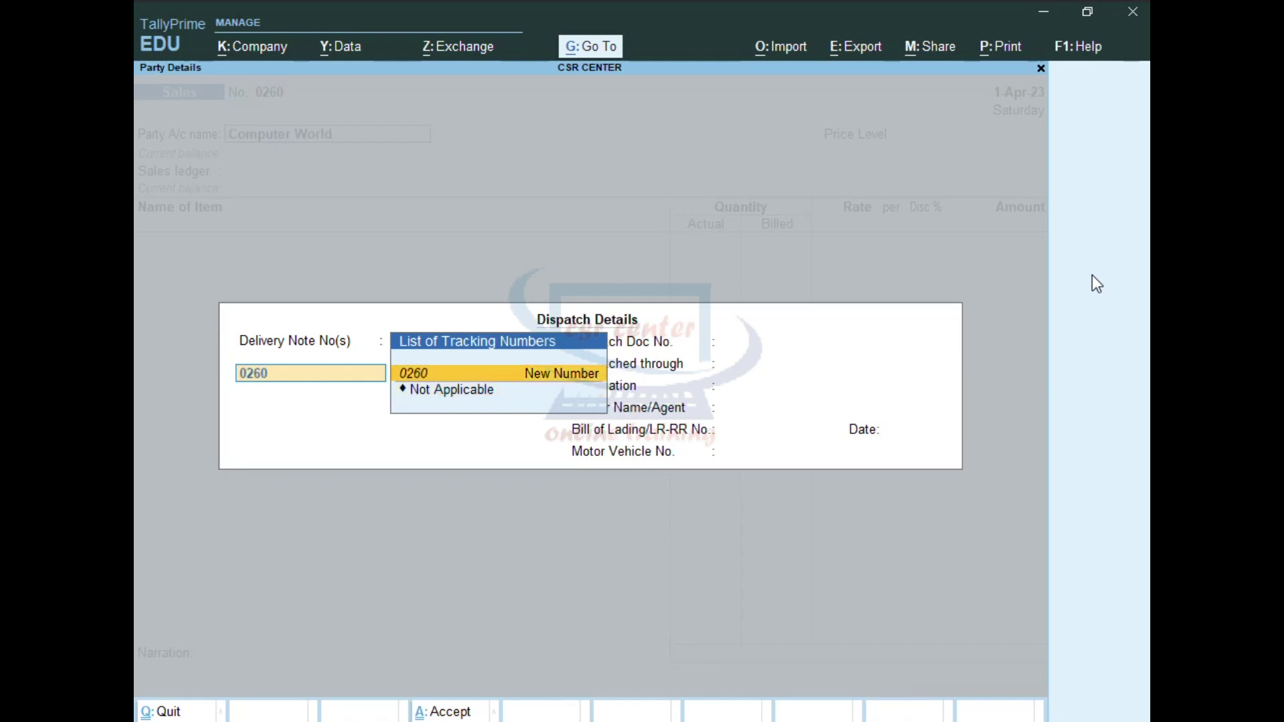
key(Return)
key(Return)
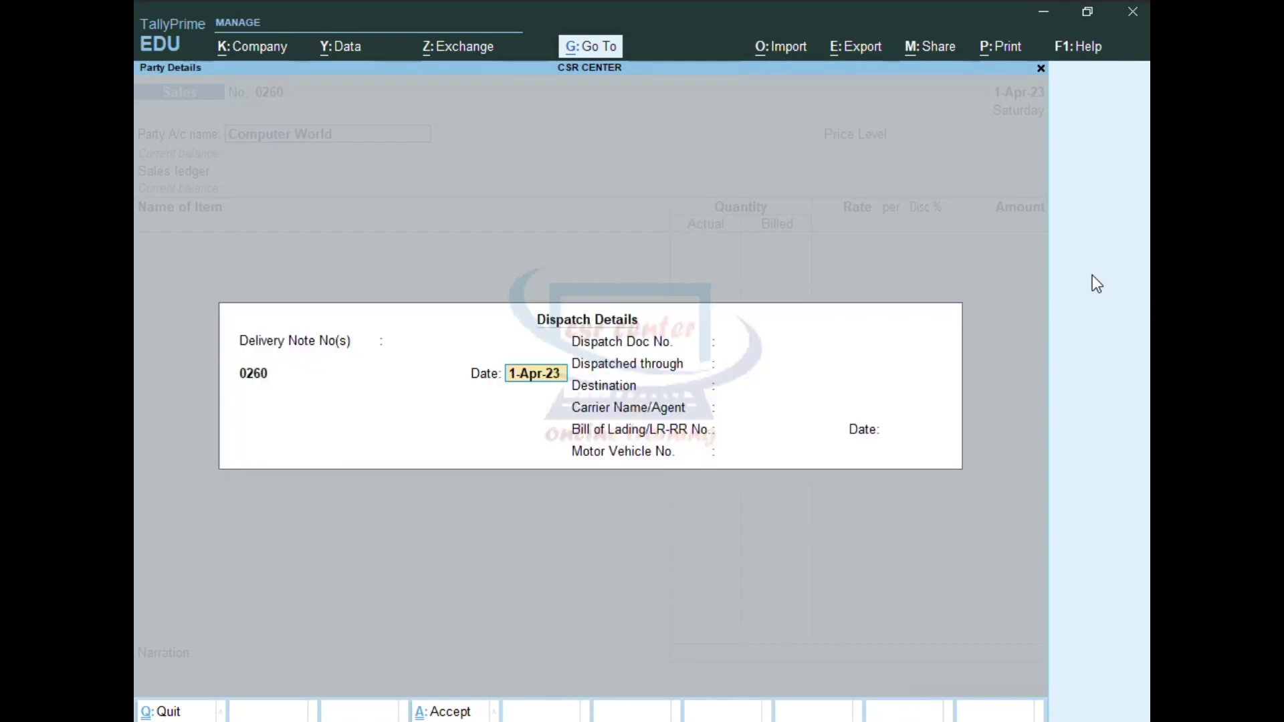
key(Return)
key(Return)
key(Return)
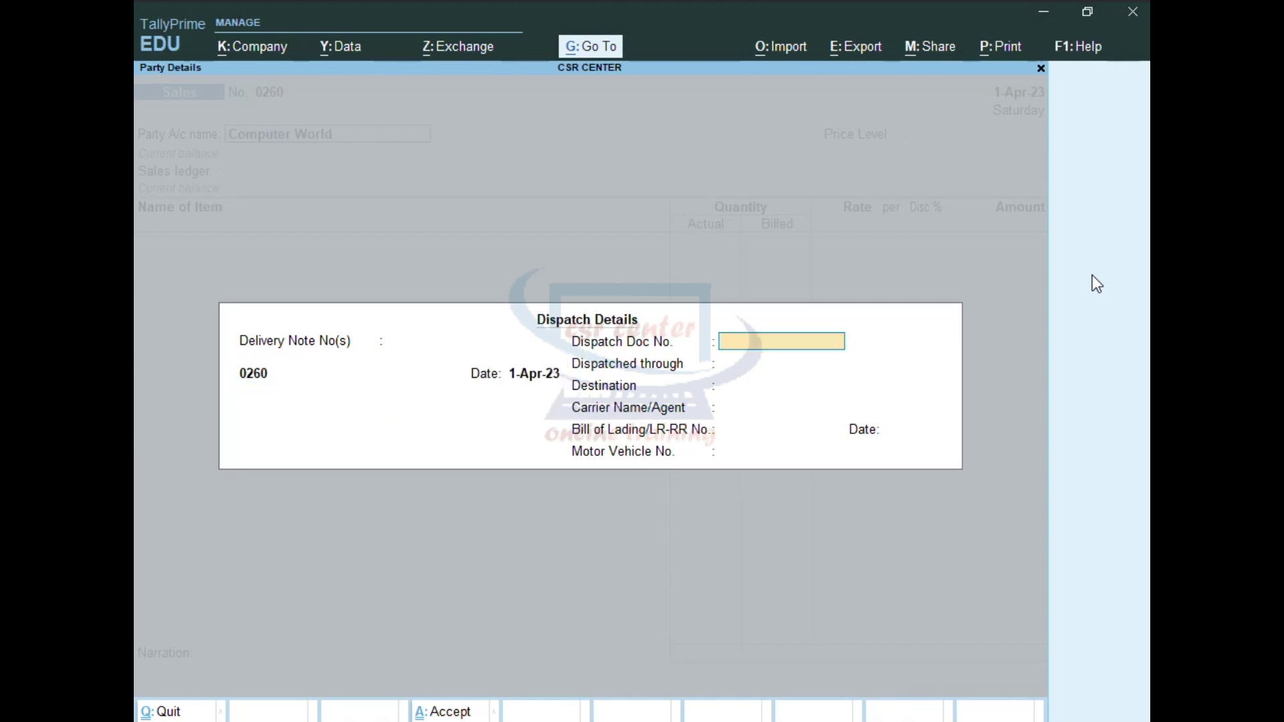
key(Return)
key(Return)
key(Return)
key(Return)
key(Return)
key(Return)
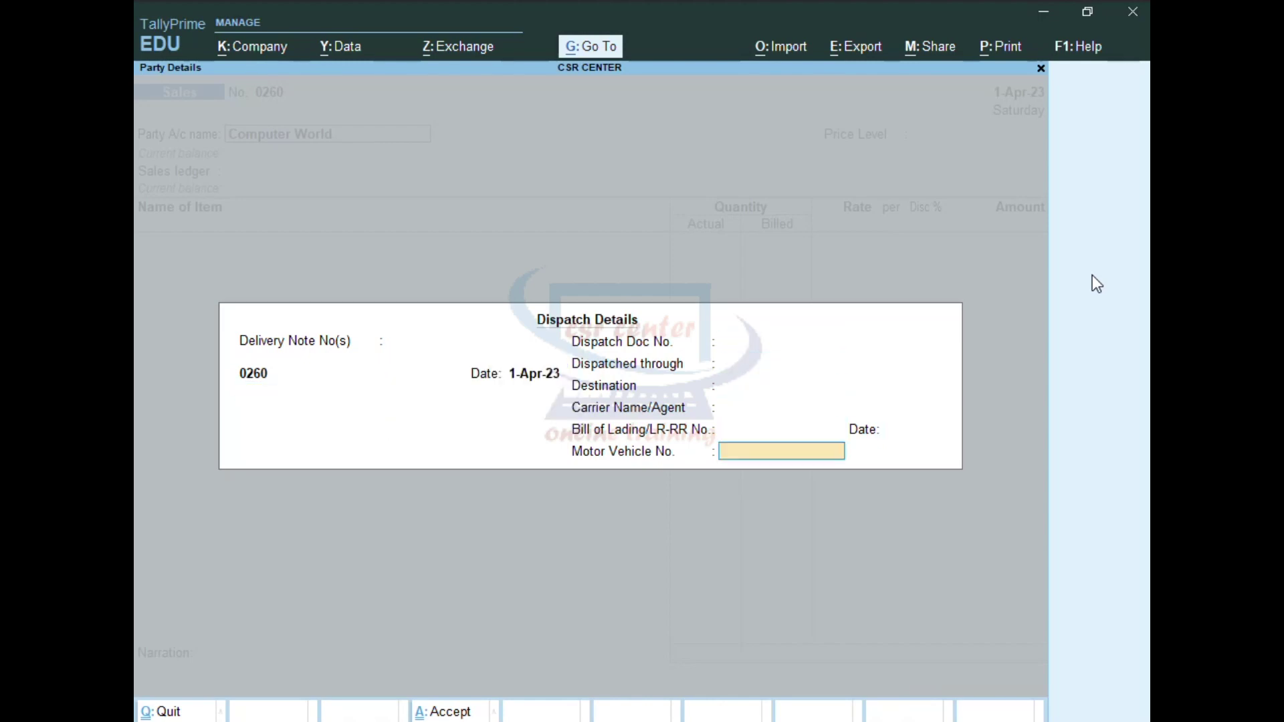
key(Return)
Step: Accept the default party details for Computer World, keeping Karnataka as the state
key(Return)
key(Return)
key(Return)
key(Return)
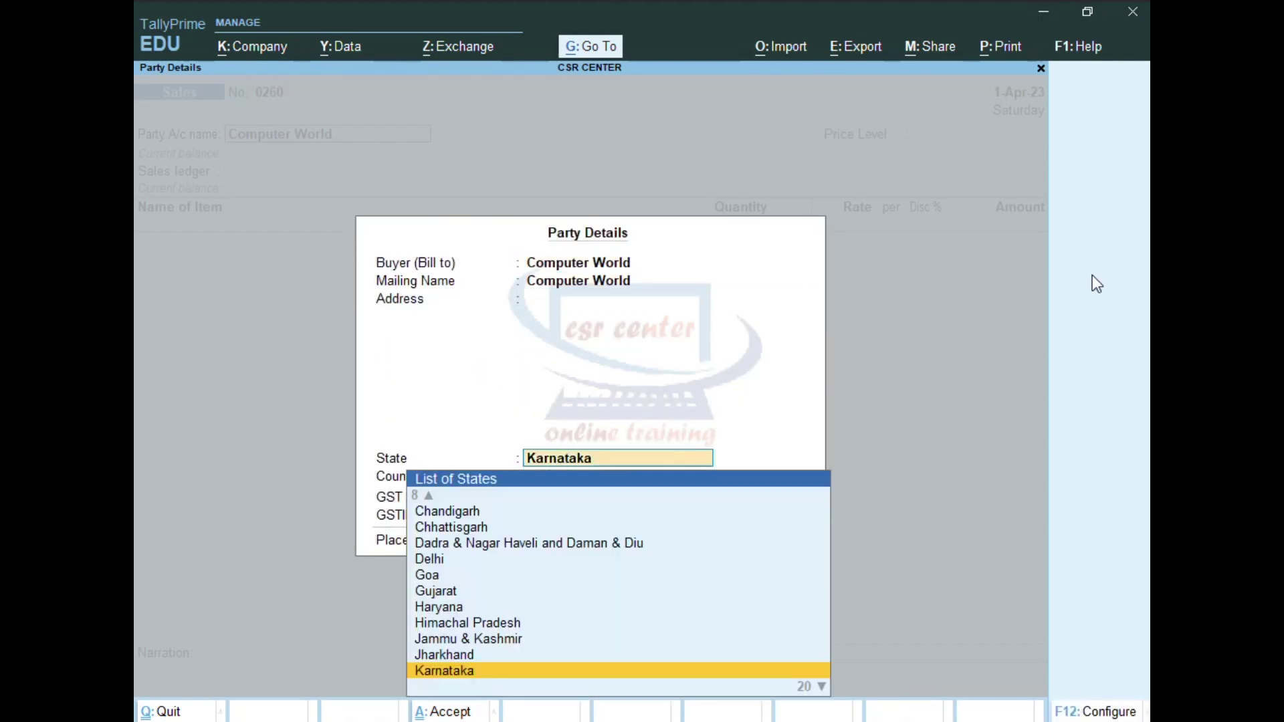
key(Return)
key(Return)
key(Return)
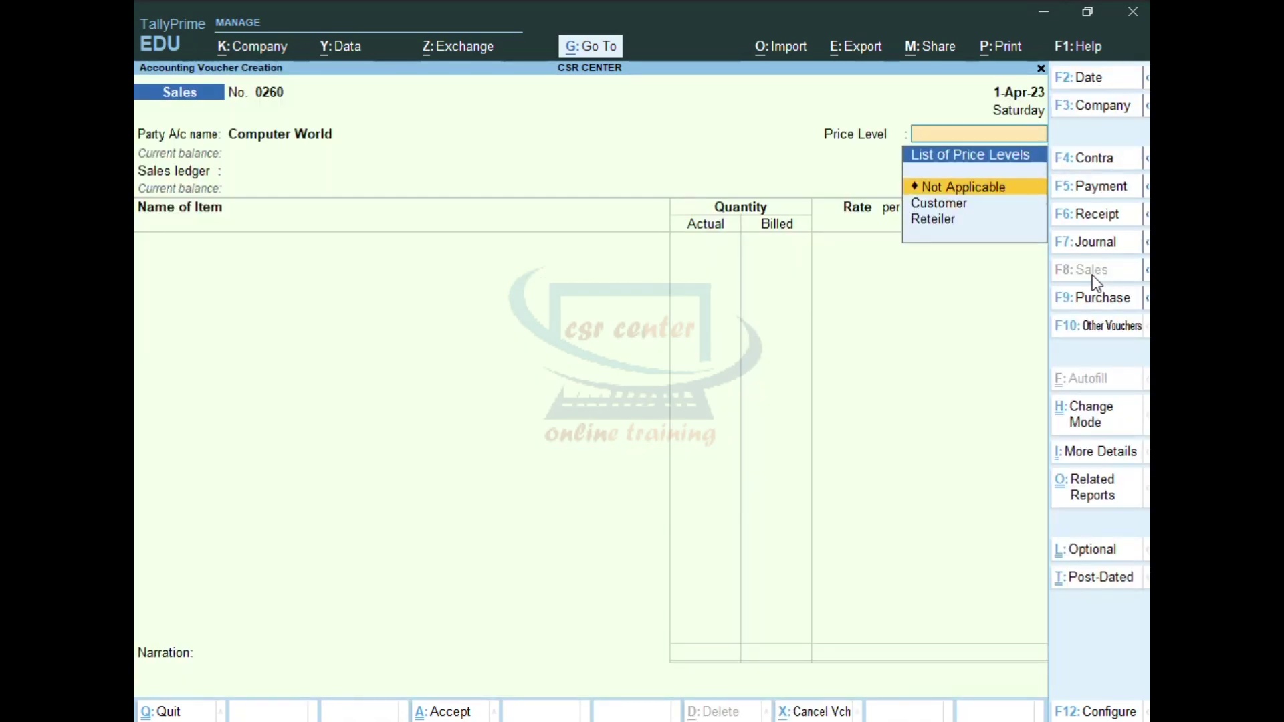
Step: Set the voucher's price level to Reteiler and its sales ledger to Sales @ 18%
key(Down)
key(Down)
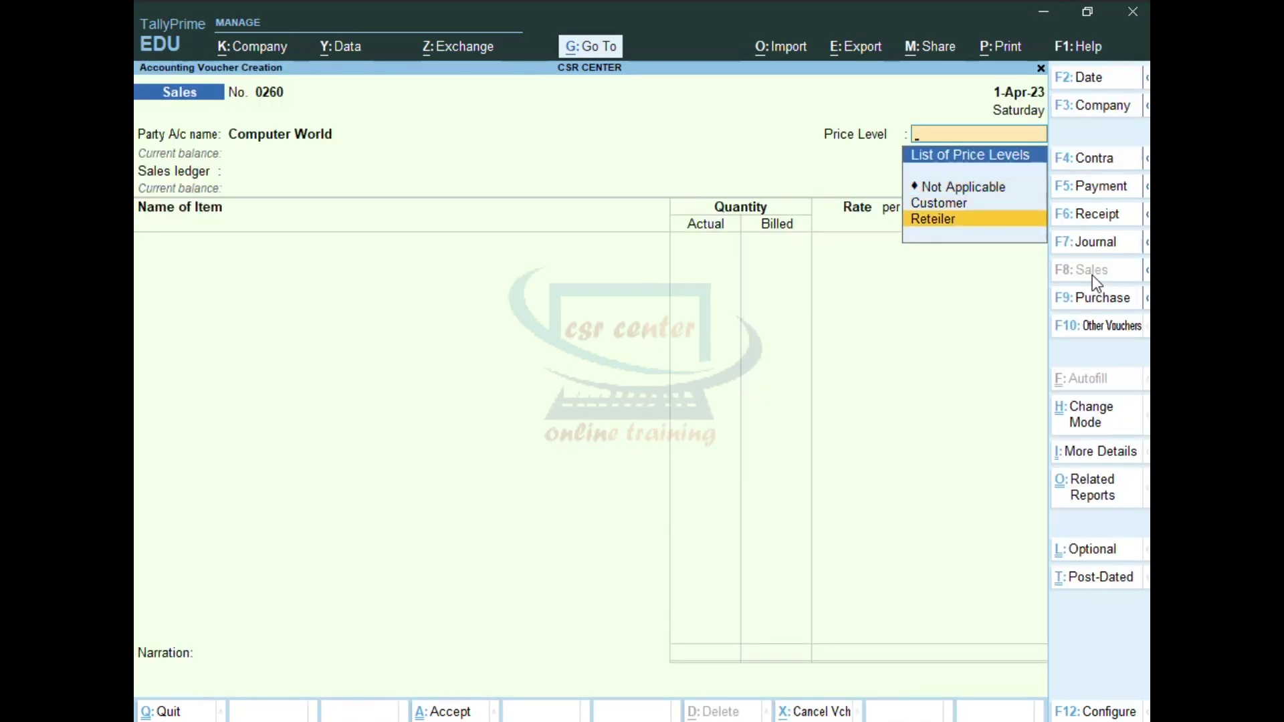
key(Return)
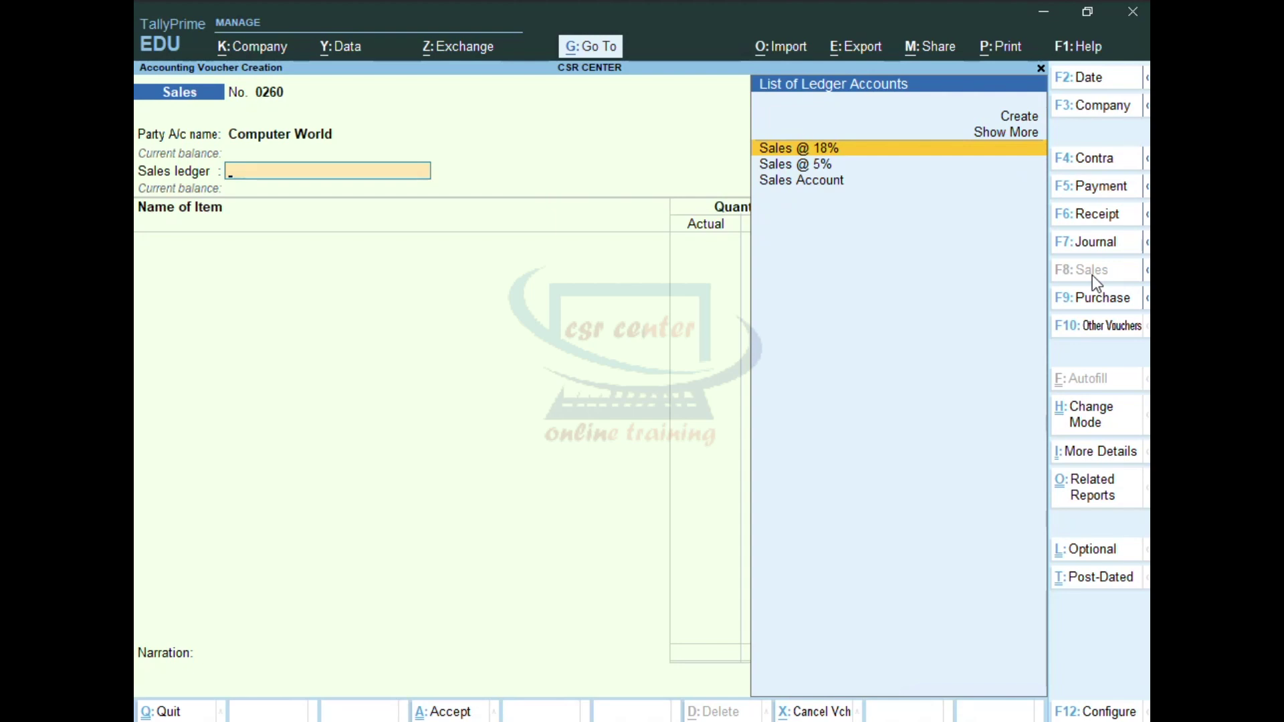
key(Return)
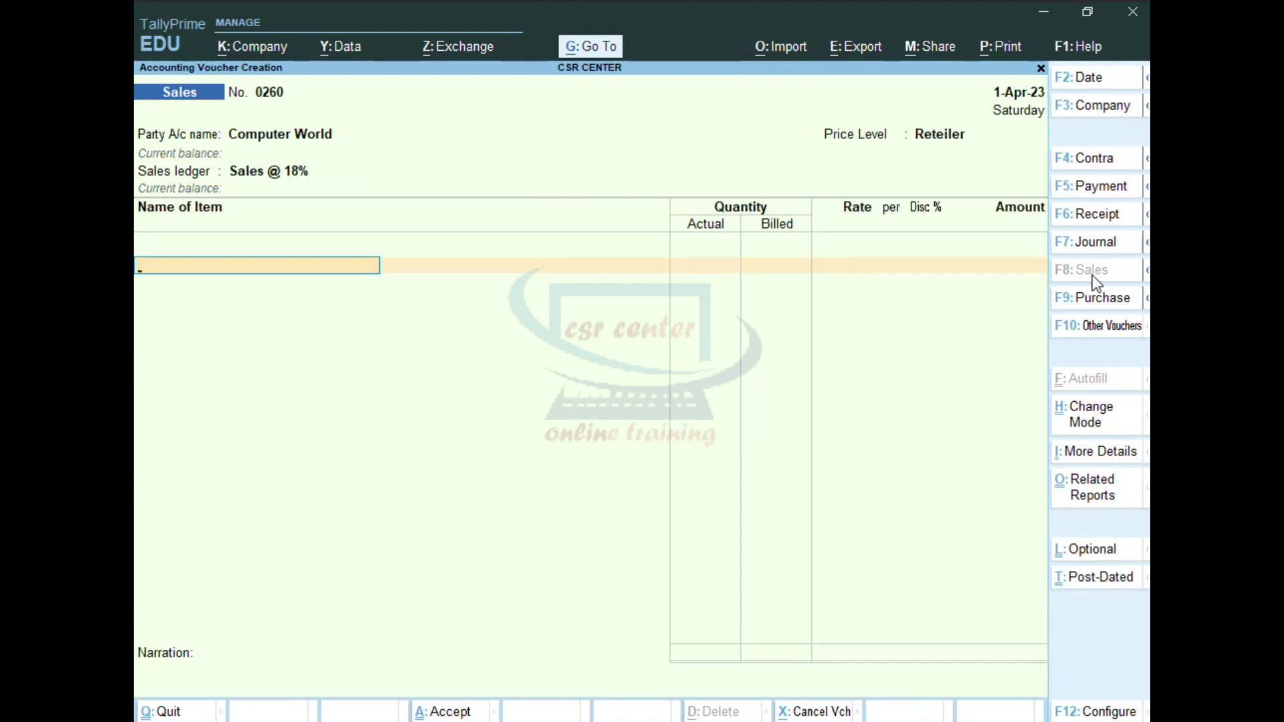
Step: Add Dell 14s Laptop under tracking number 0260, linked to its pending order due 1-Apr-23 and batch 0005
text(L)
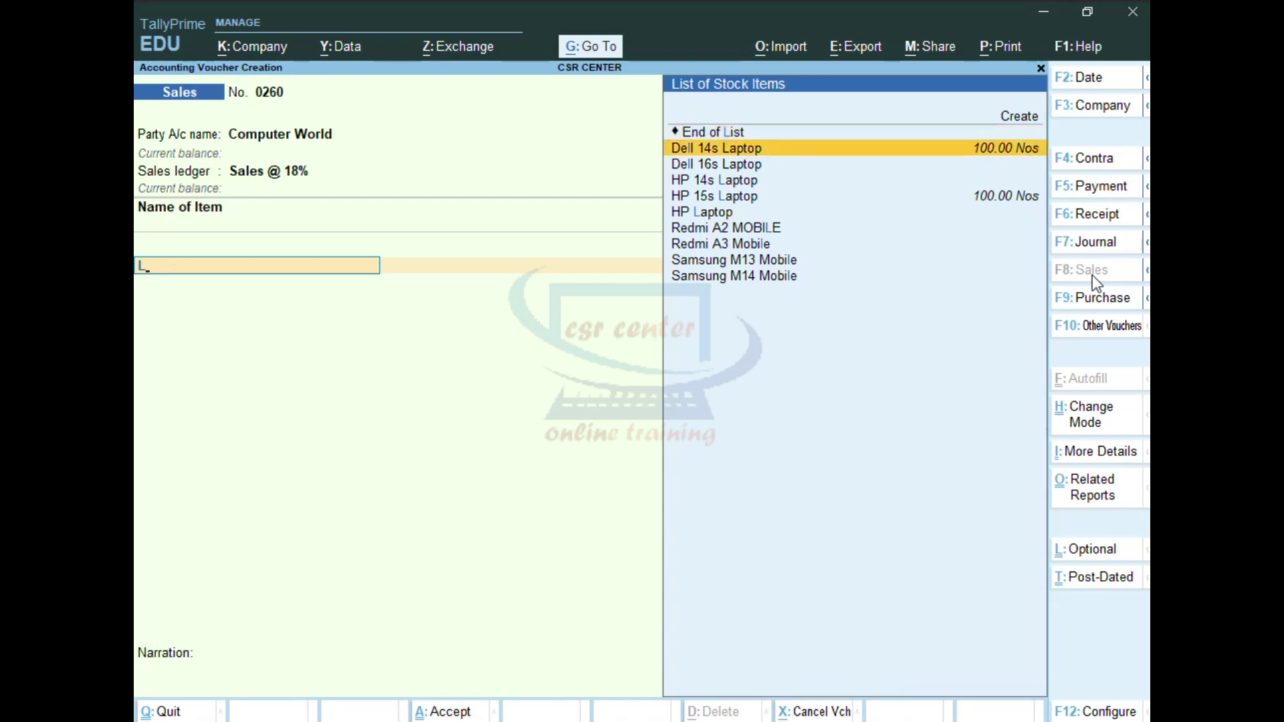
key(Return)
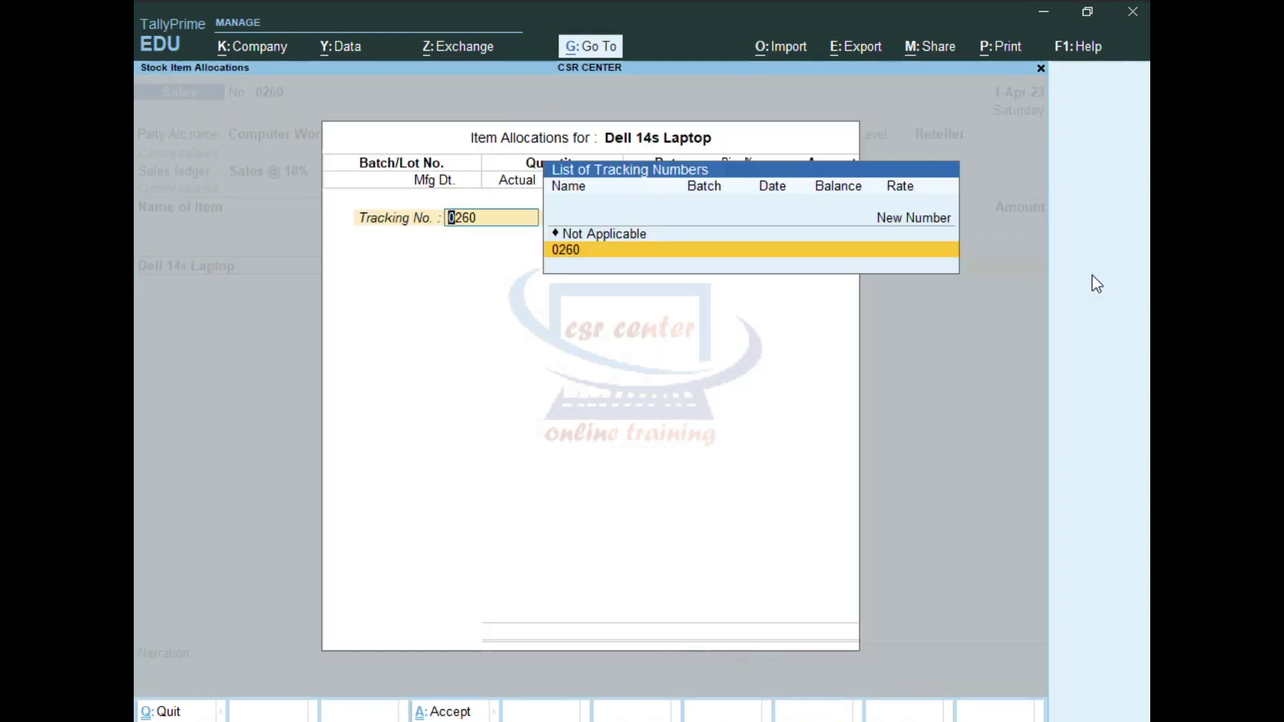
key(Return)
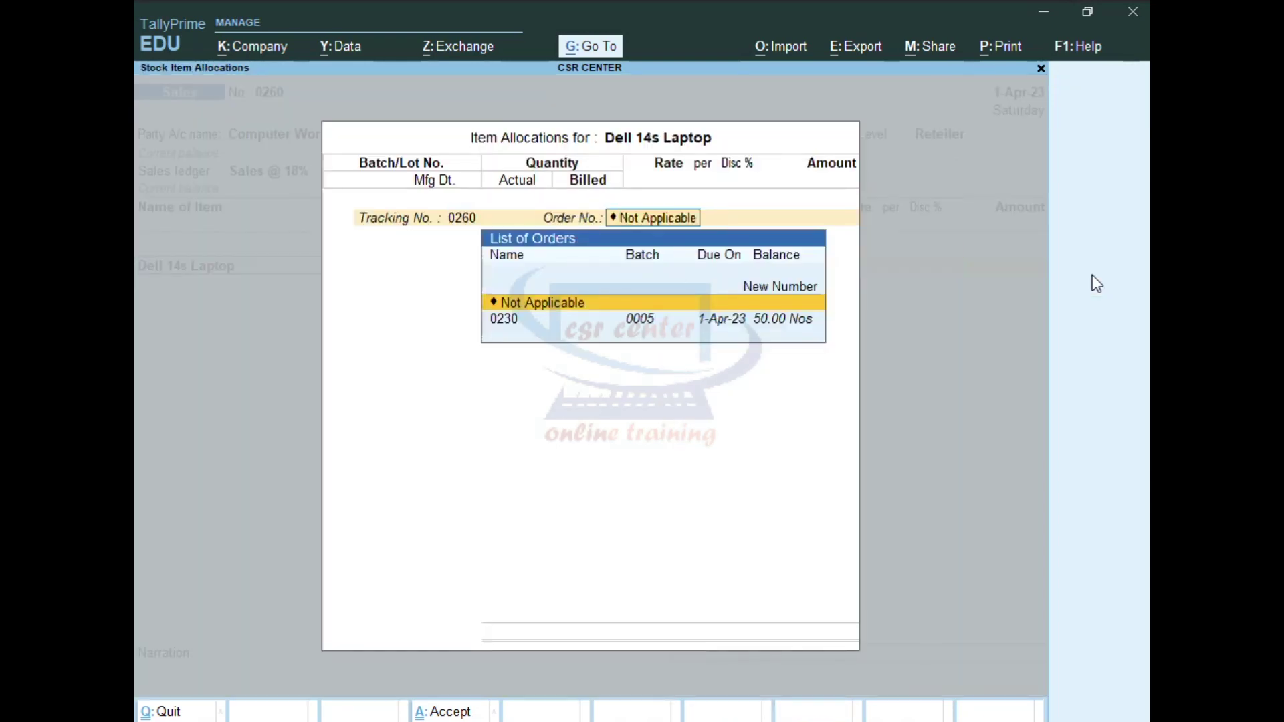
key(Down)
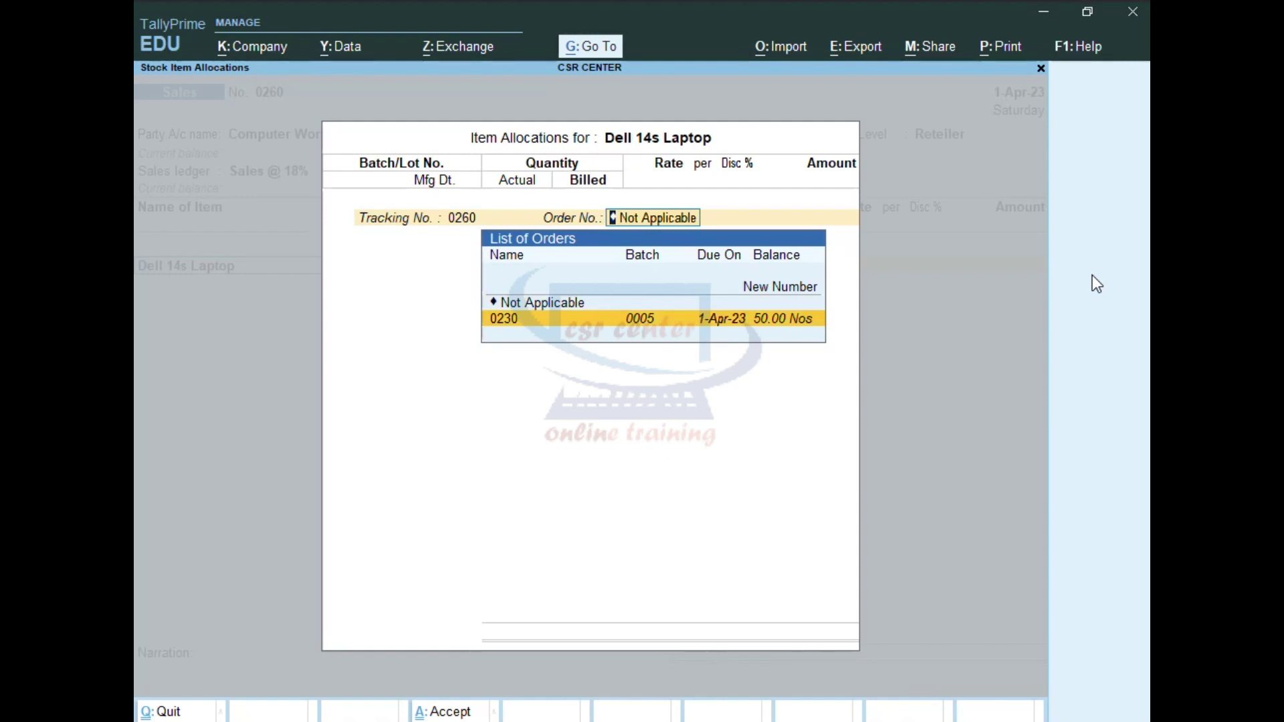
key(Return)
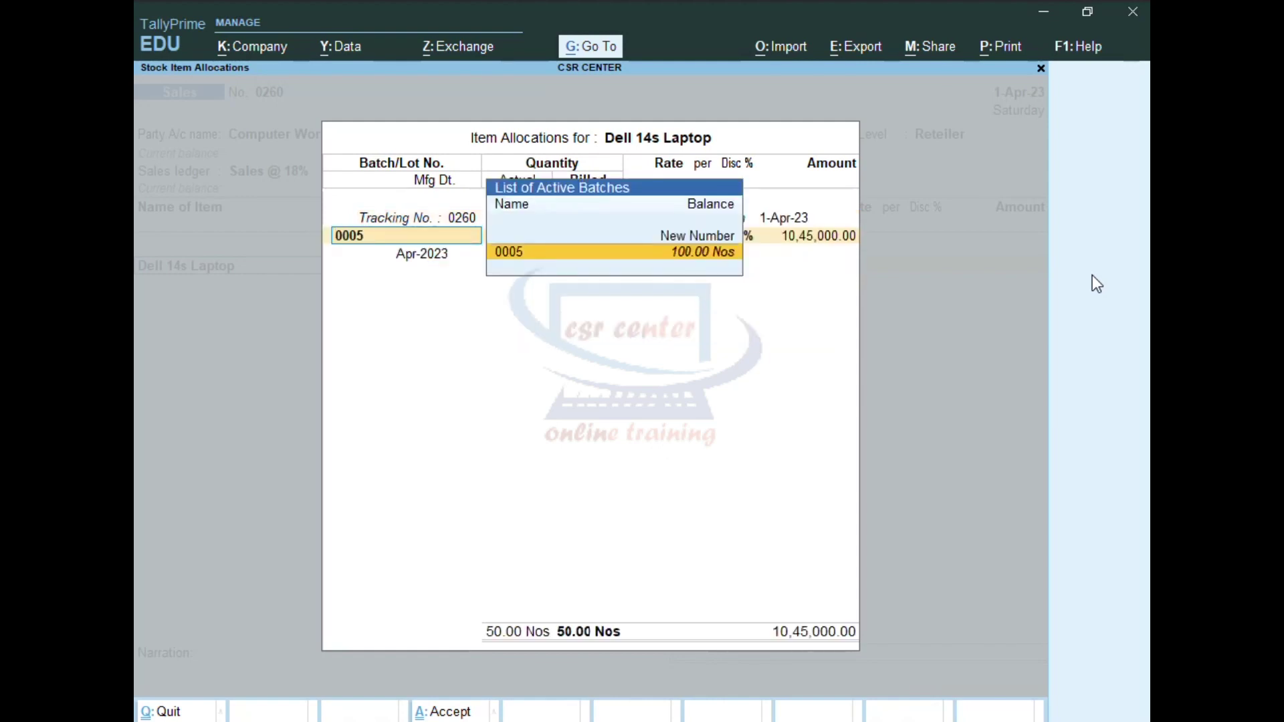
key(Return)
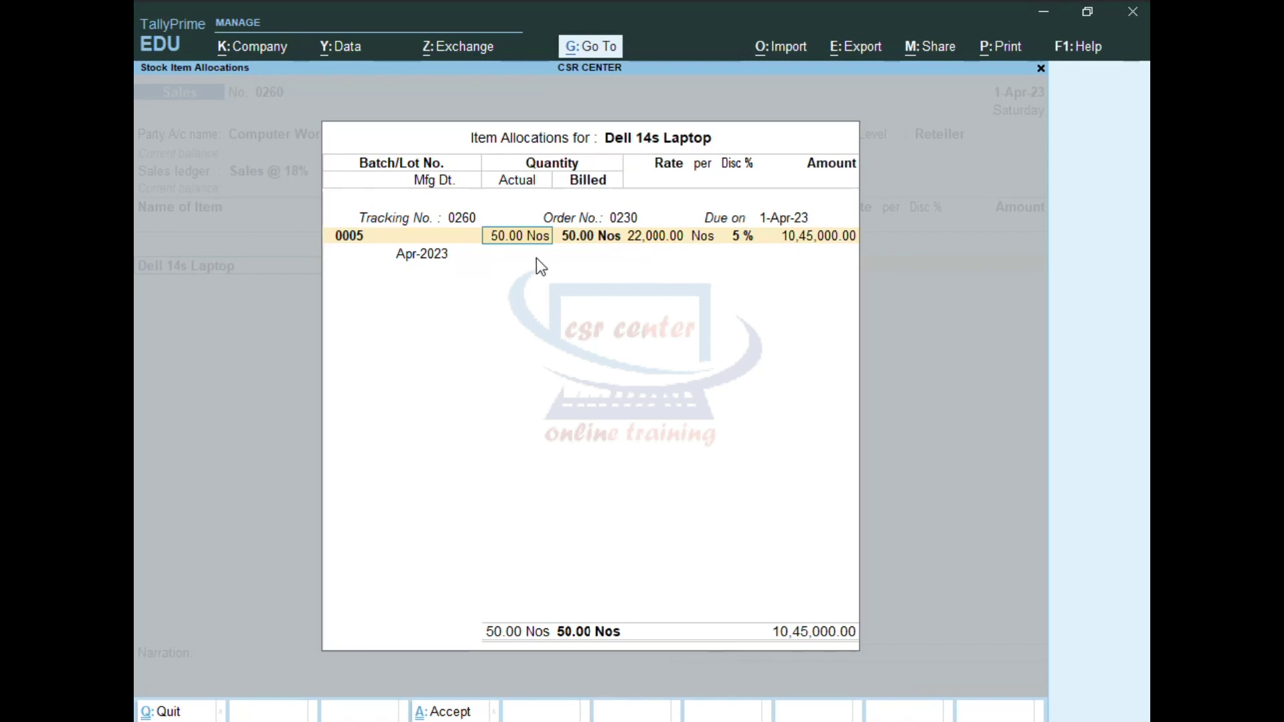
Step: Accept 50 Nos at a rate of 22,000 with 5% discount for Dell 14s Laptop and finish its allocation
key(Return)
key(Return)
key(Return)
key(Return)
key(Return)
key(Return)
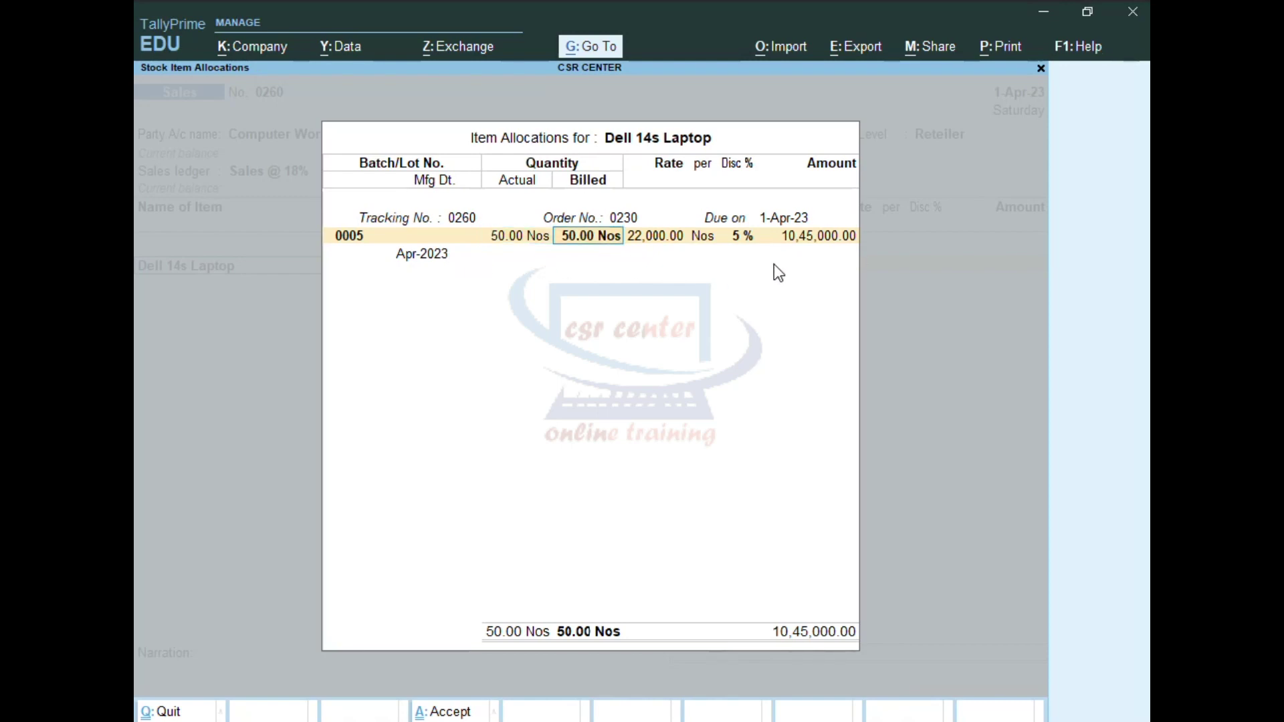
key(Return)
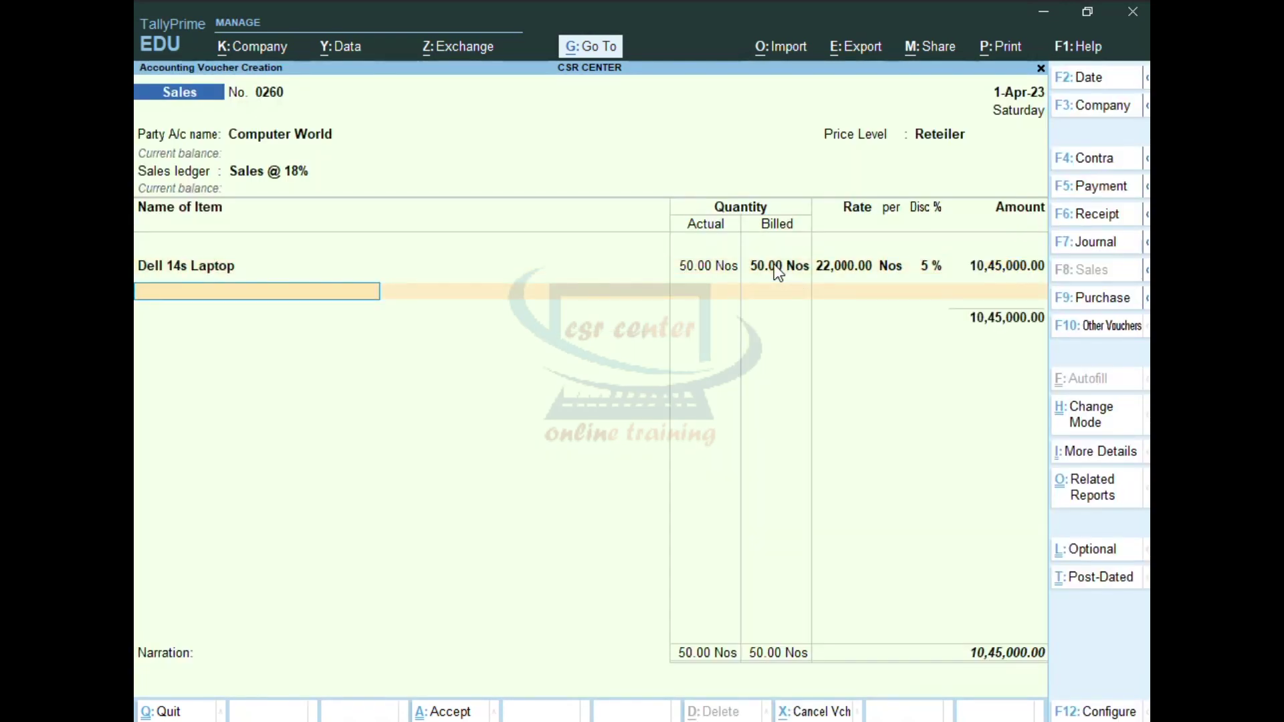
Step: Add HP 15s Laptop under tracking number 0260, linked to its pending order due 1-Apr-23 and batch 0005
text(H)
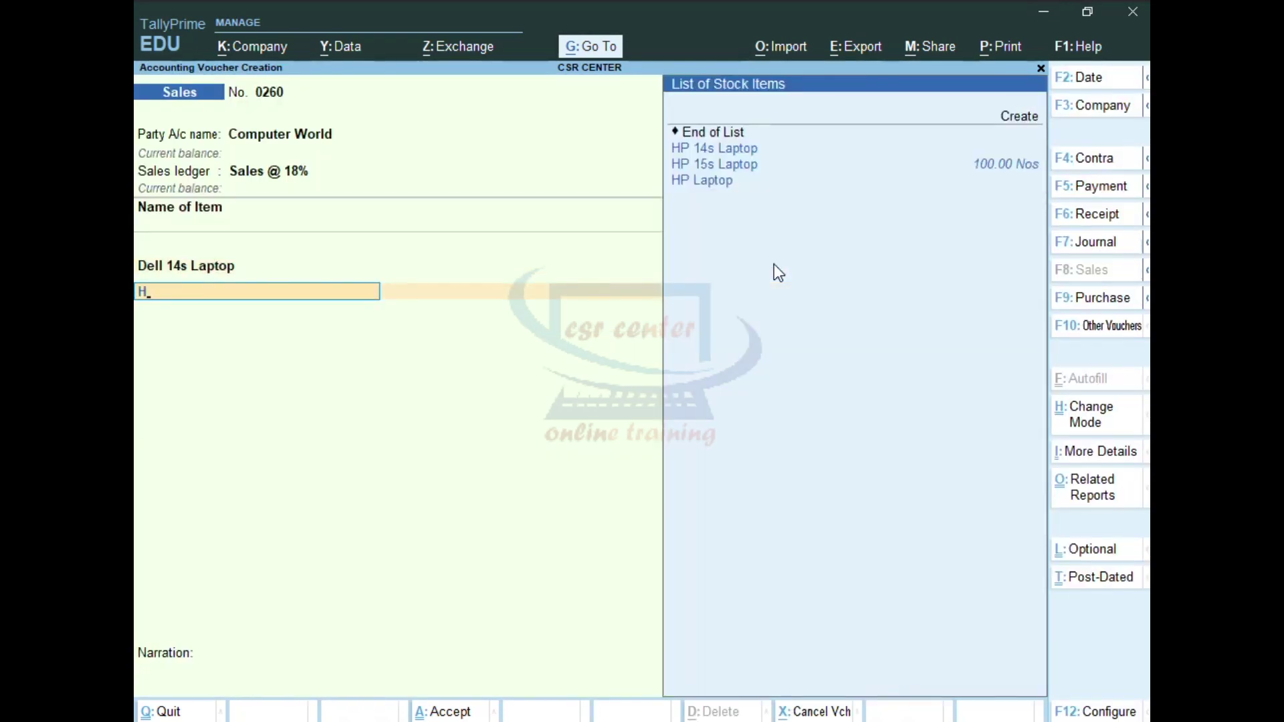
key(Down)
key(Return)
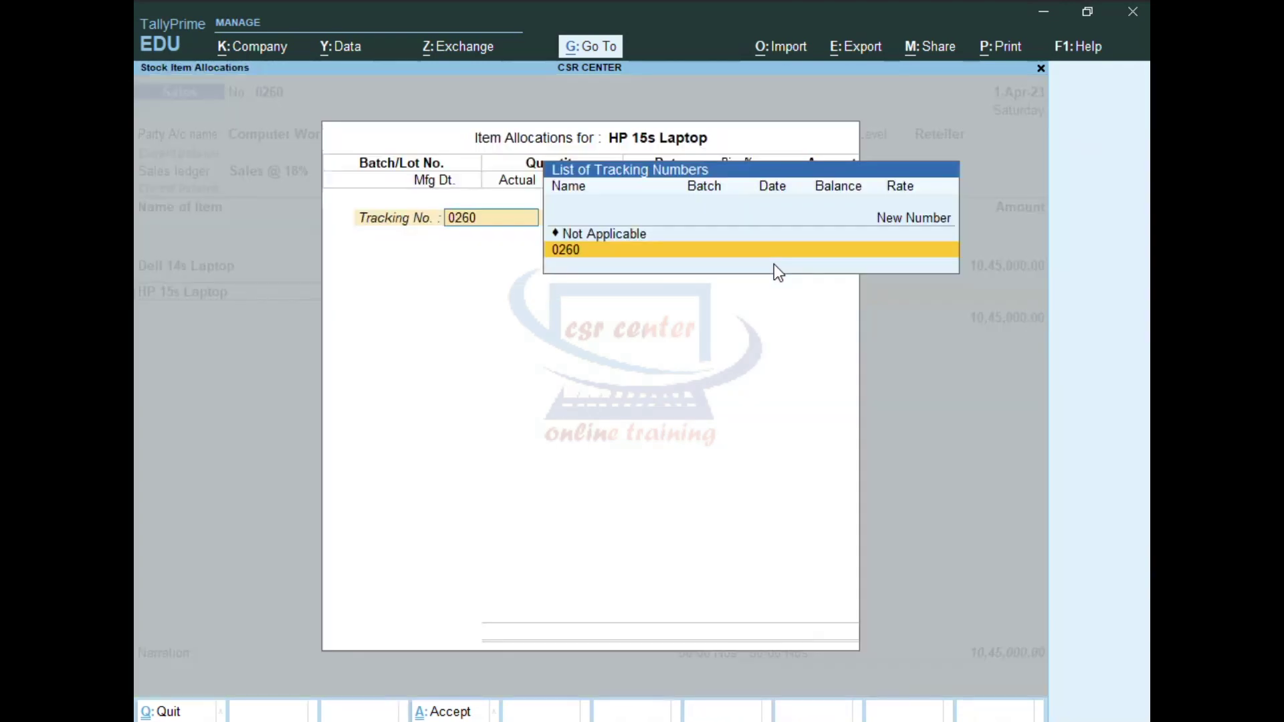
key(Return)
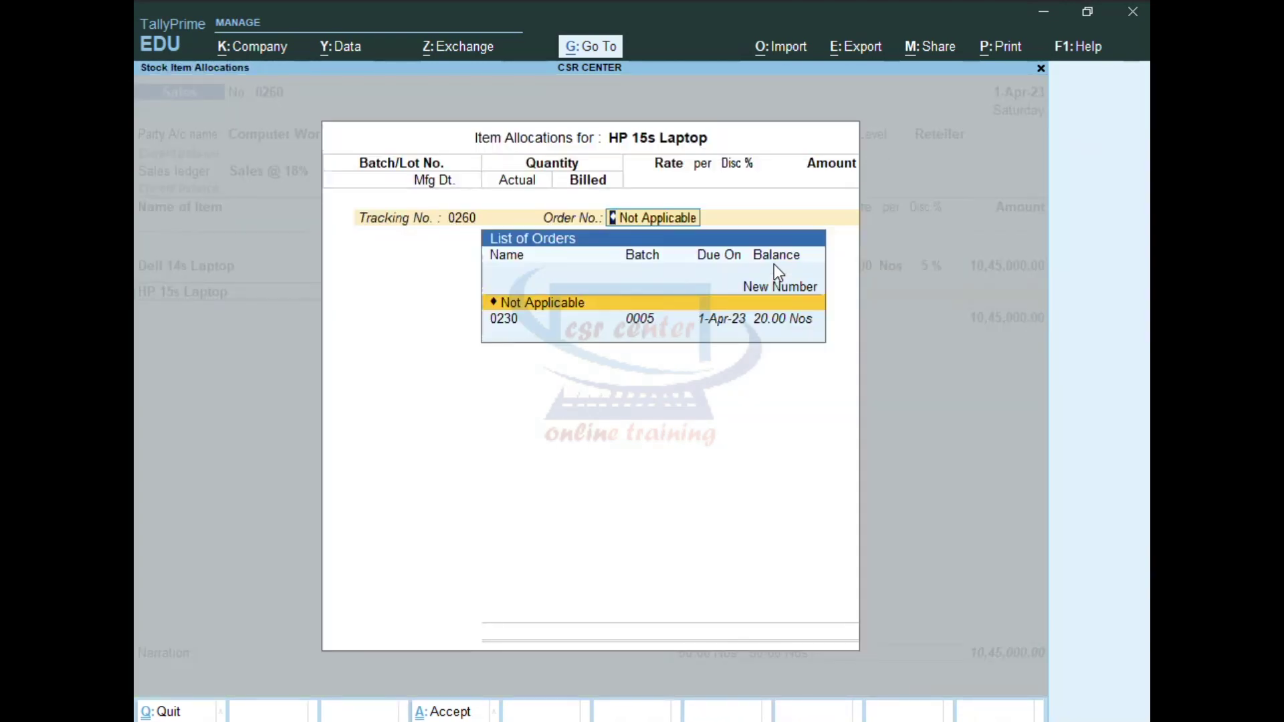
key(Down)
key(Return)
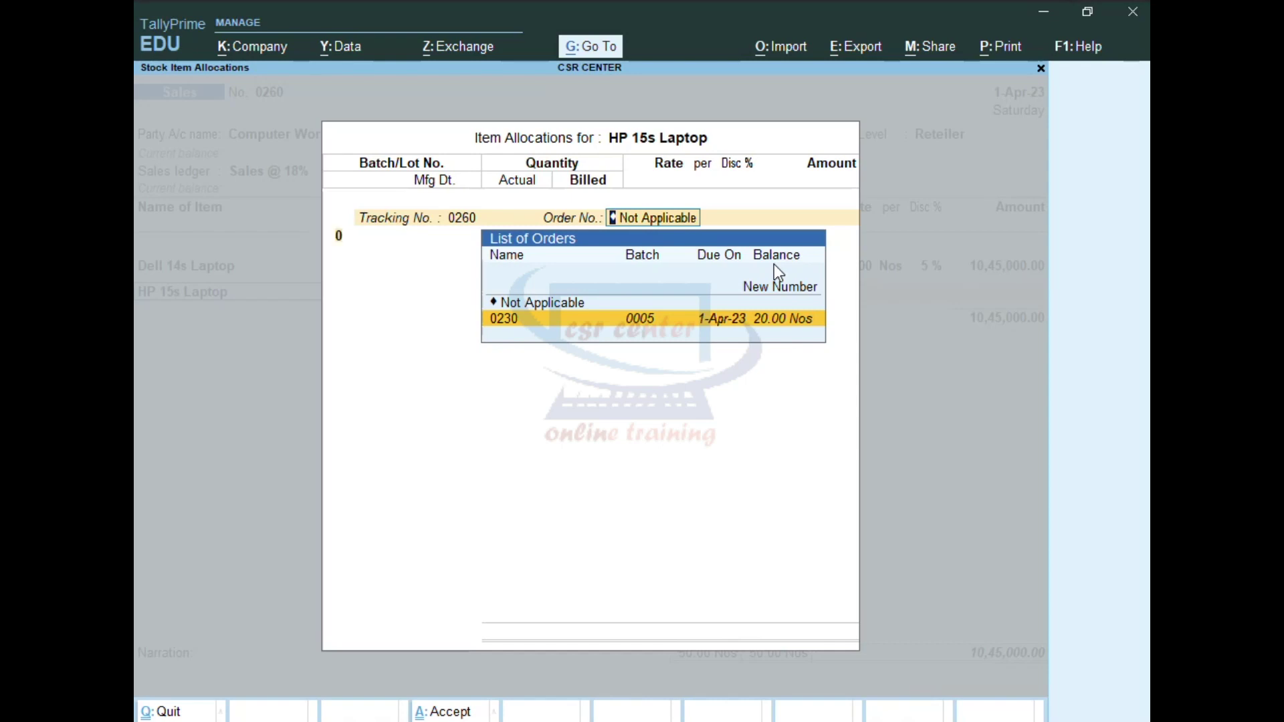
key(Return)
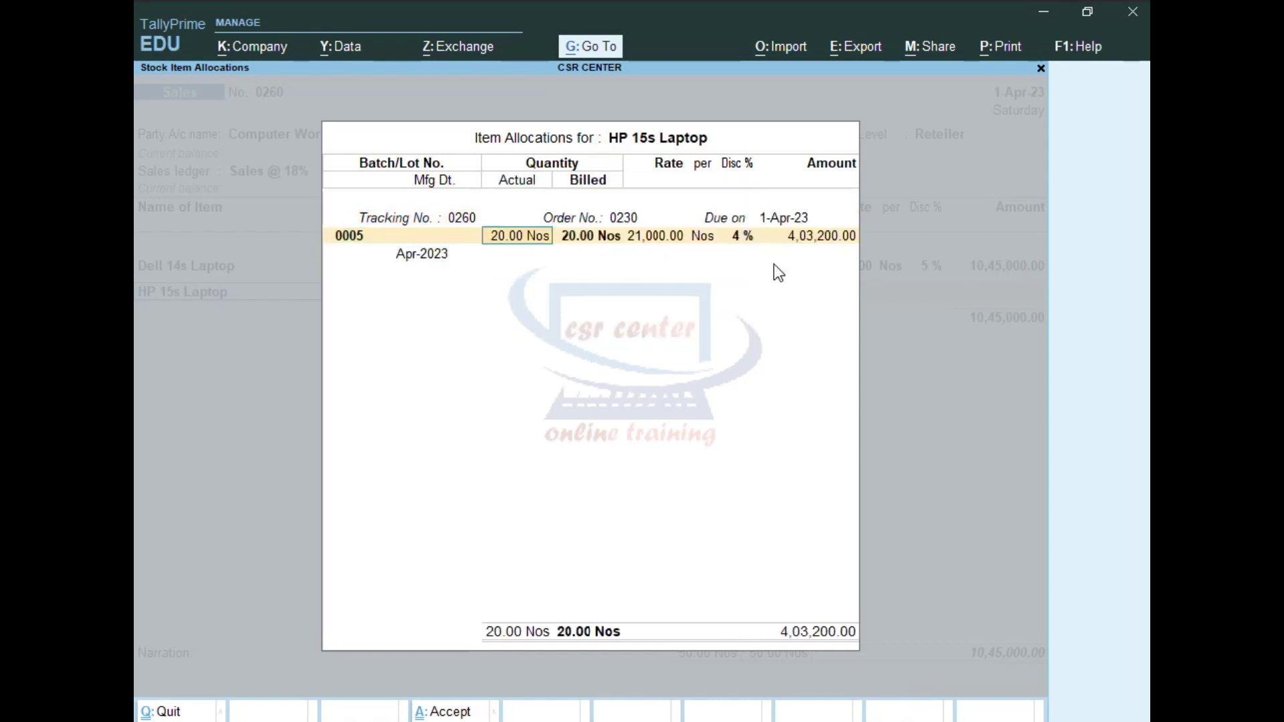
Step: Accept 20 Nos at 21,000 with 4% discount for HP 15s Laptop, finish its allocation and end the item list
key(Return)
key(Return)
key(Return)
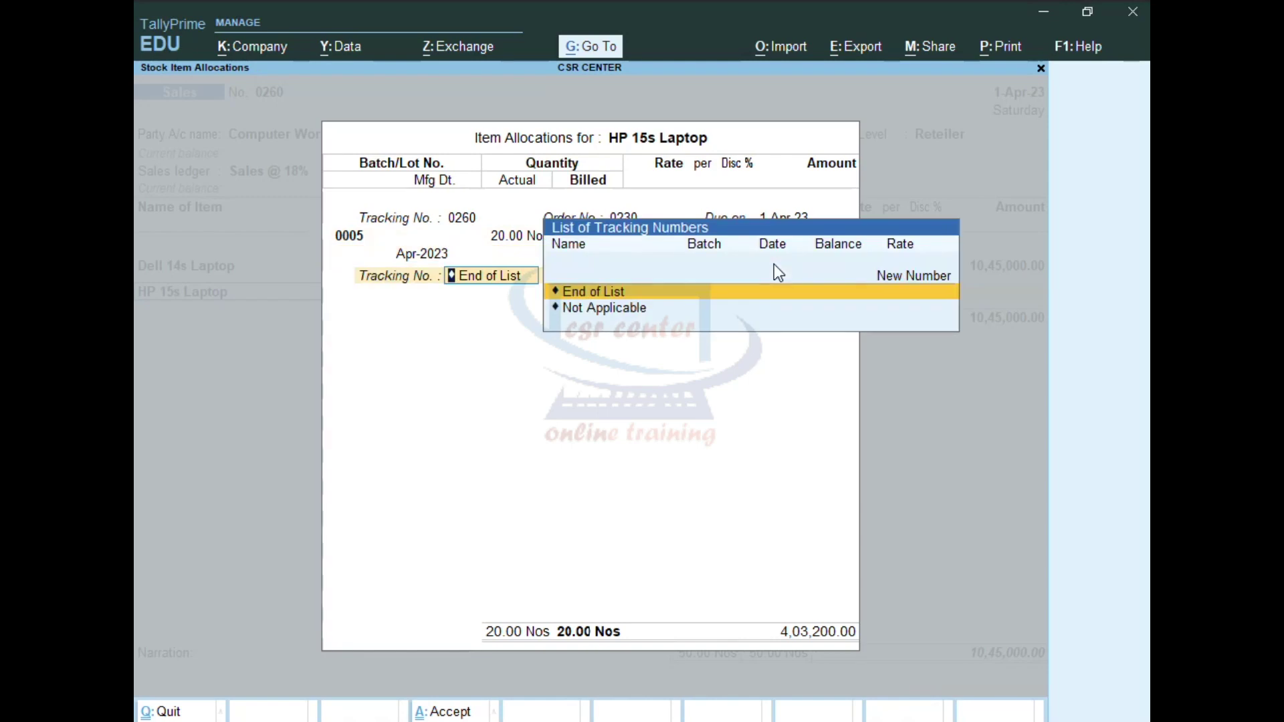
key(Return)
key(Return)
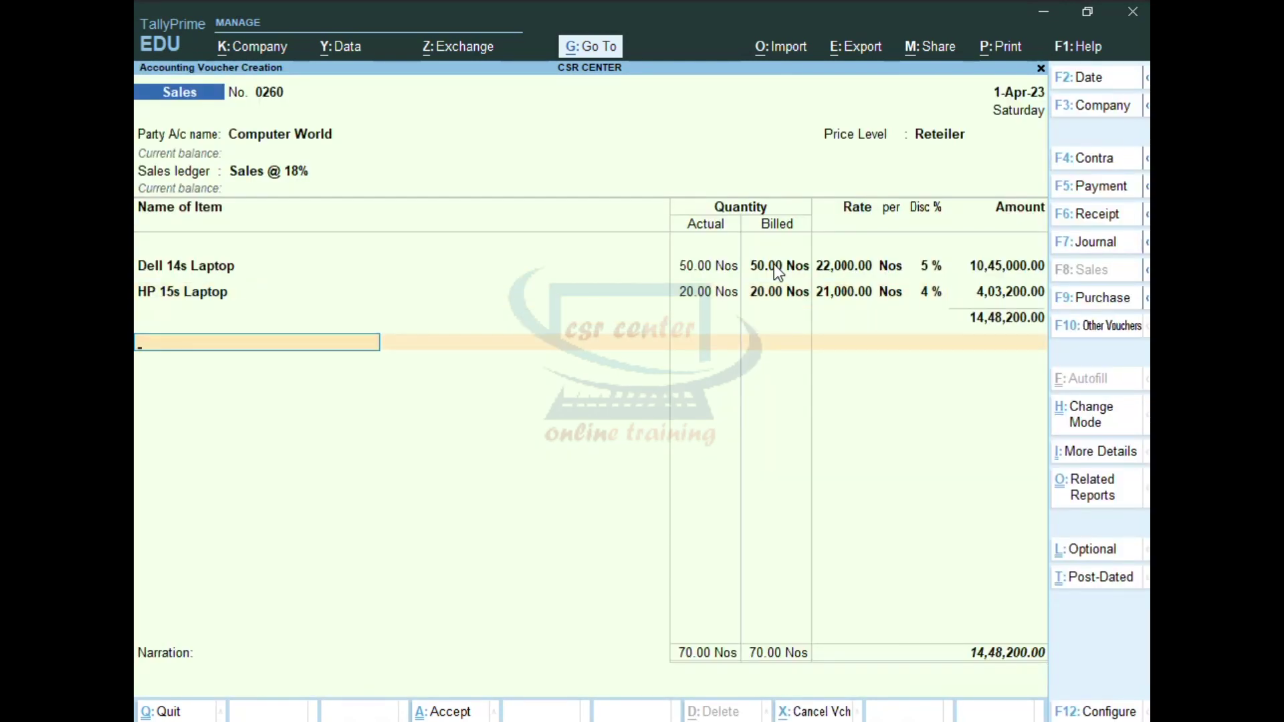
Step: Bring up the calculator's earlier 9% tax calculation and add an SGST 9% ledger line with the amount 130338
key(ctrl+n)
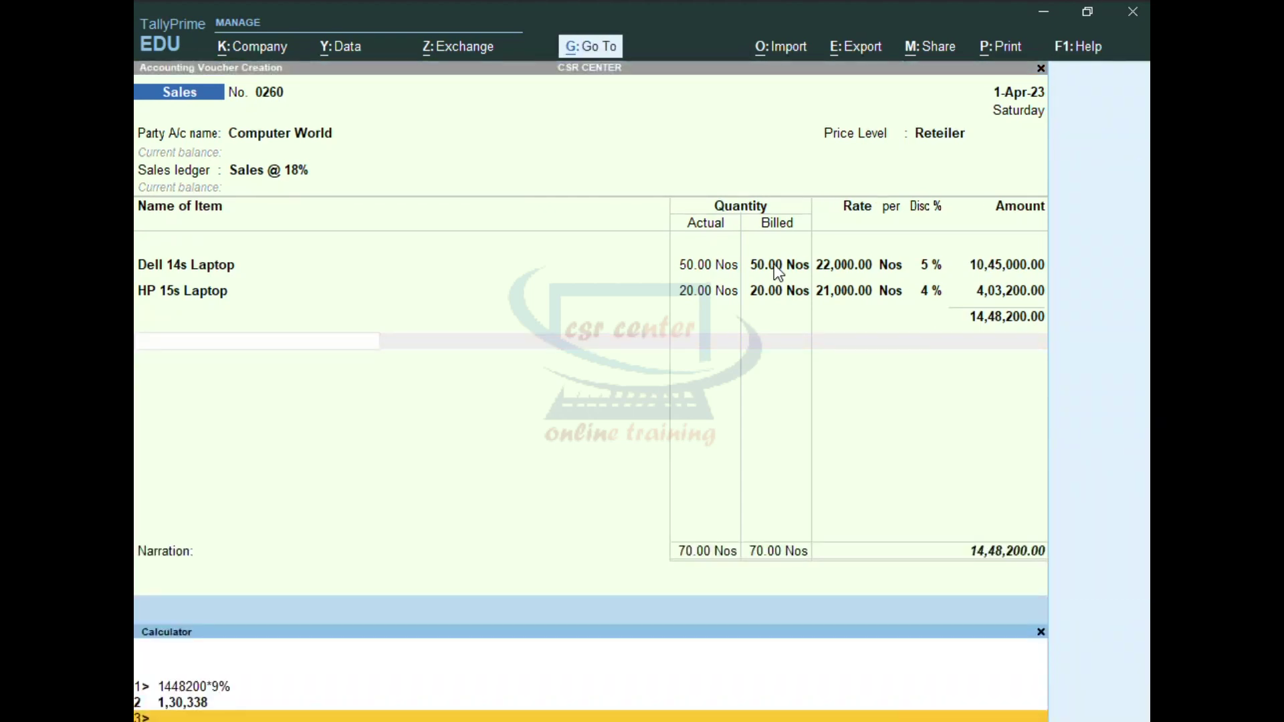
click(330, 340)
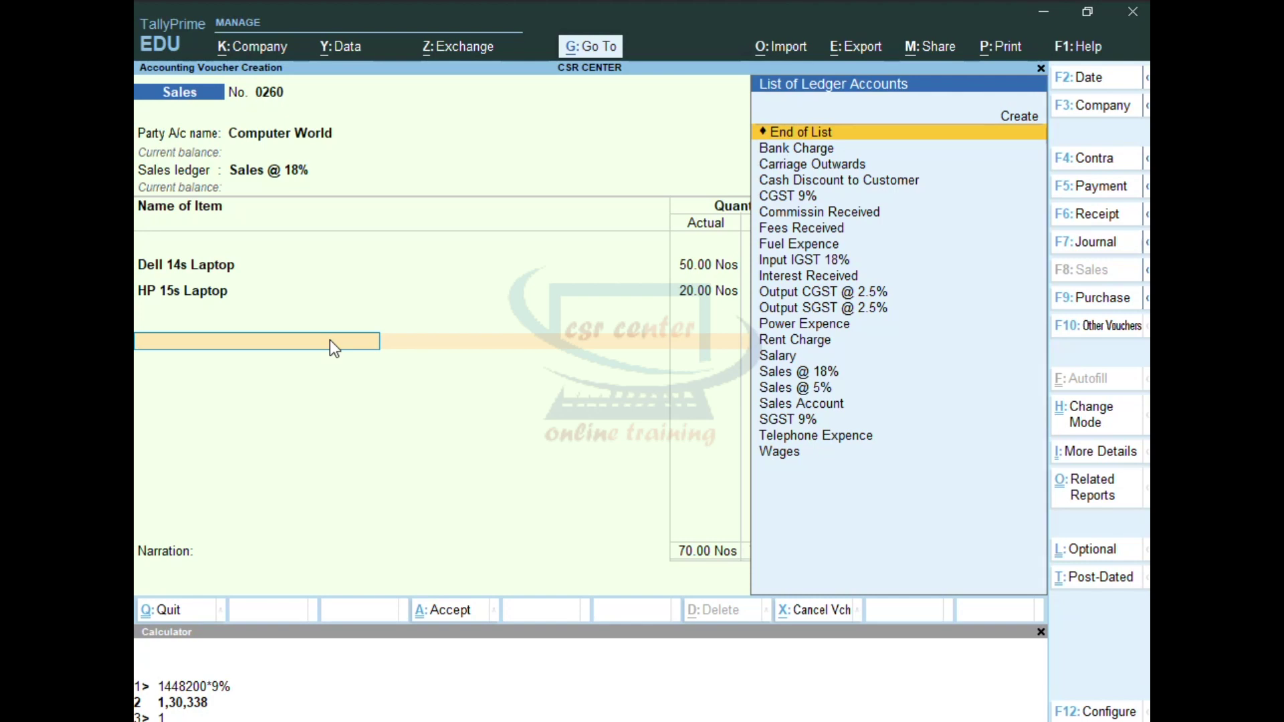
text(S)
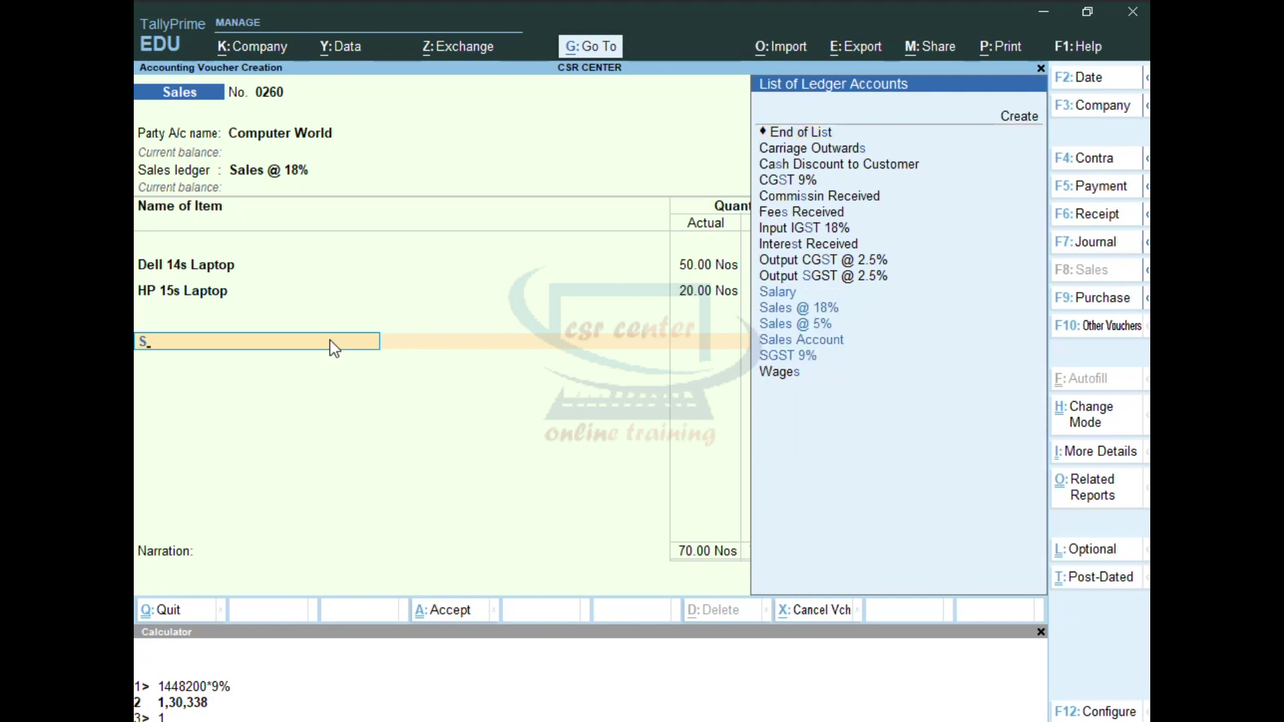
key(Down)
key(Down)
key(Down)
key(Down)
key(Down)
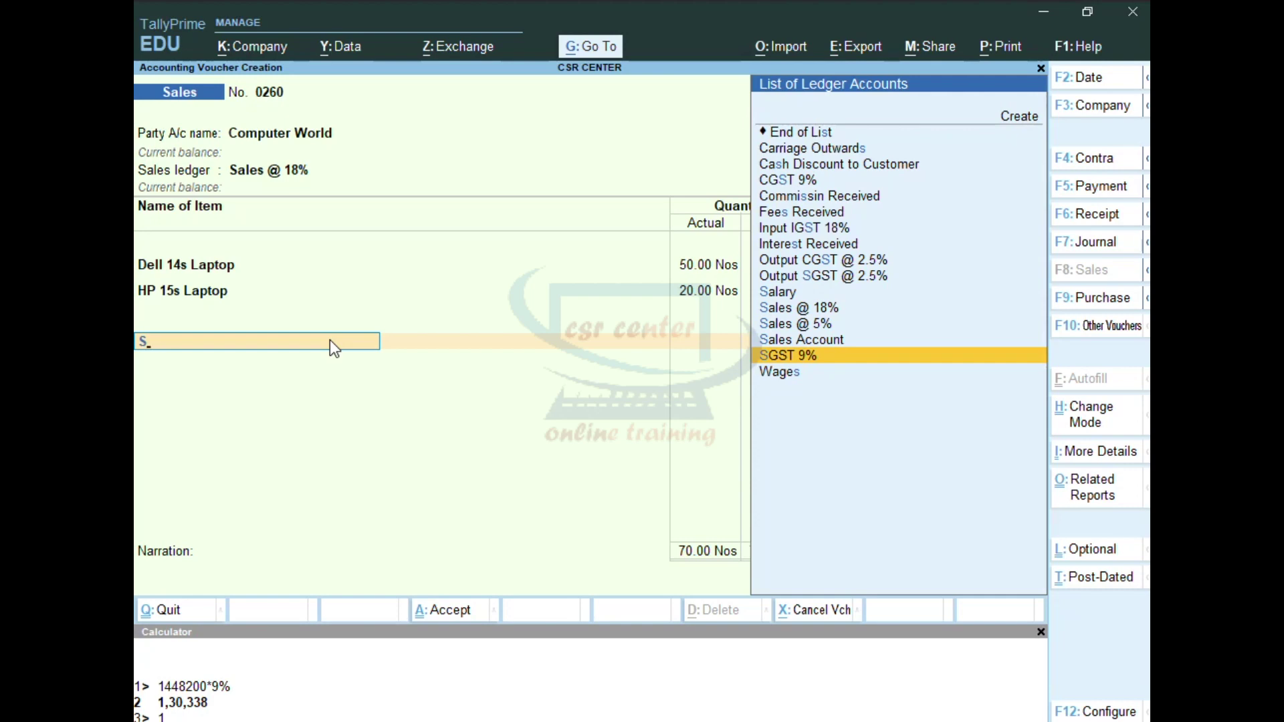
key(Return)
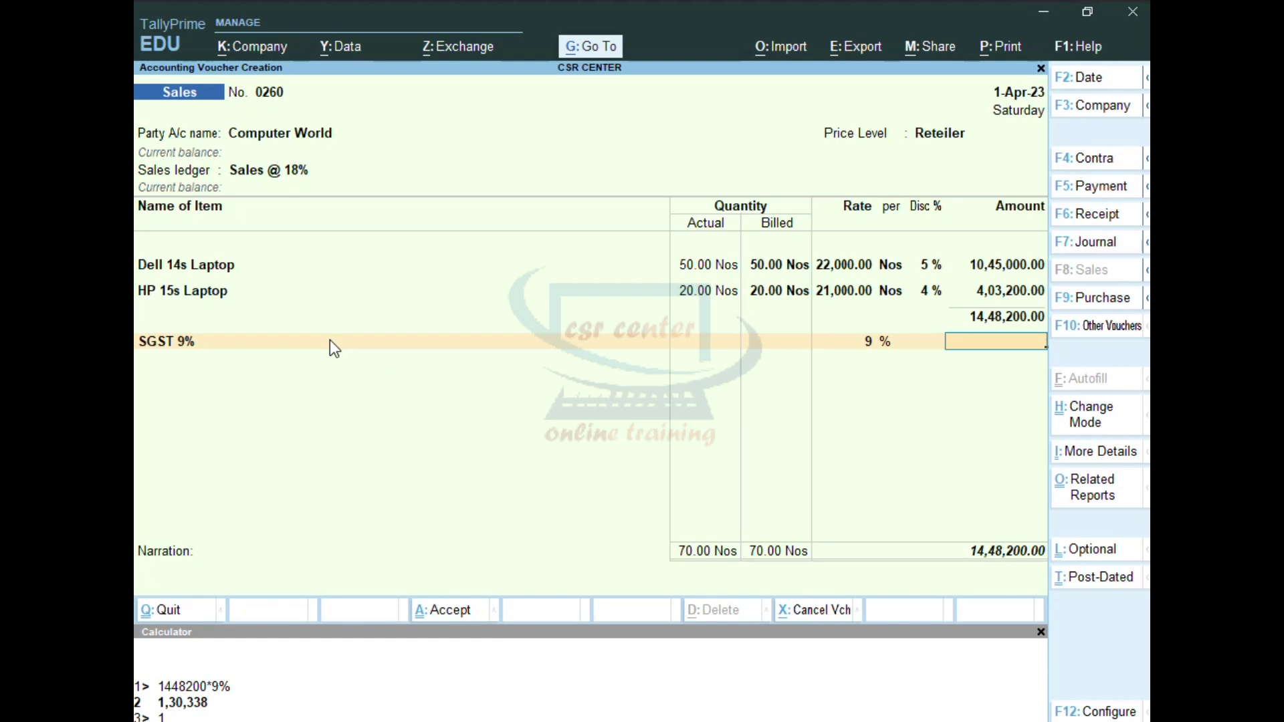
text(130338)
key(Return)
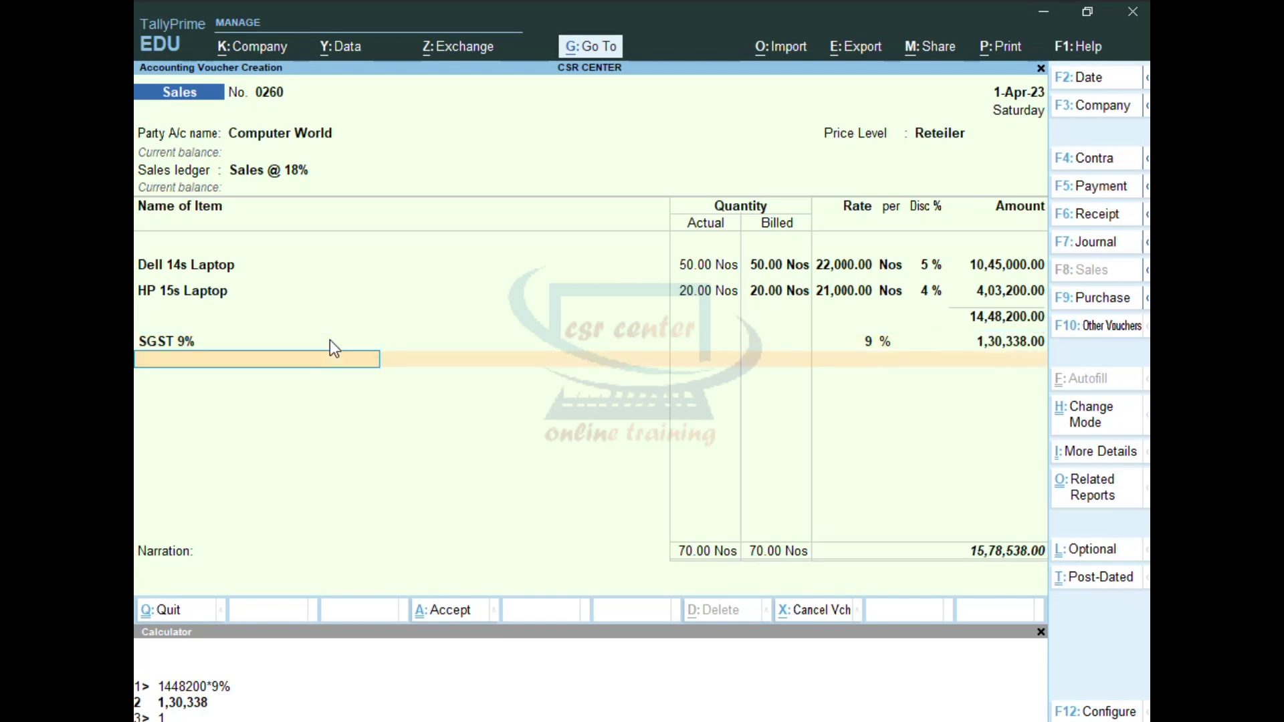
Step: Add a CGST 9% ledger line with the amount 130338 and end the ledger list
text(C)
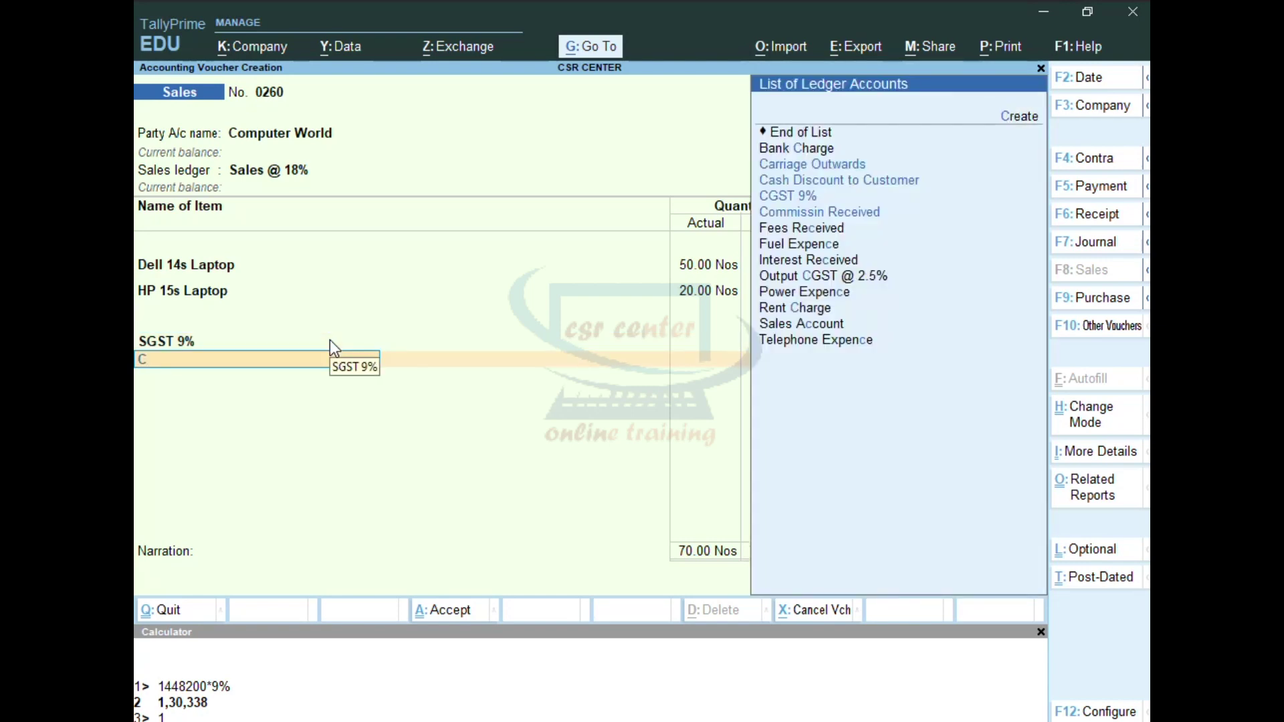
text(GST 9%)
key(Return)
text(130338)
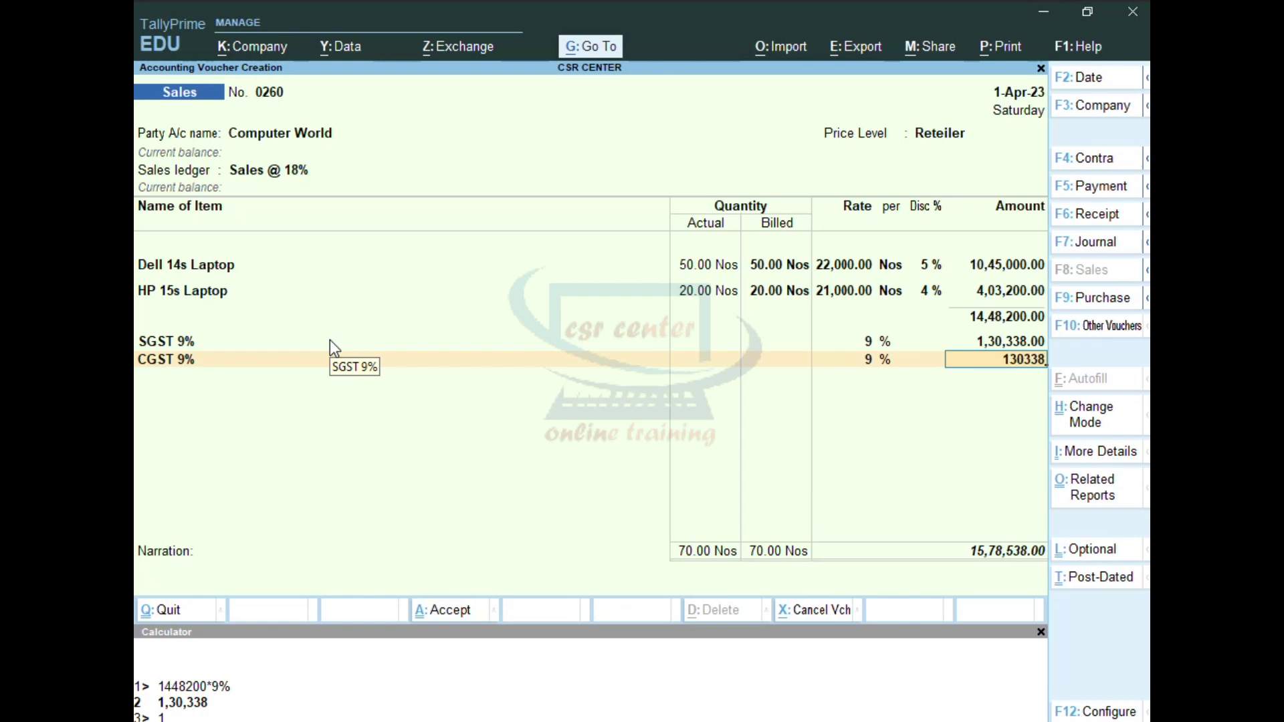
key(Return)
key(Return)
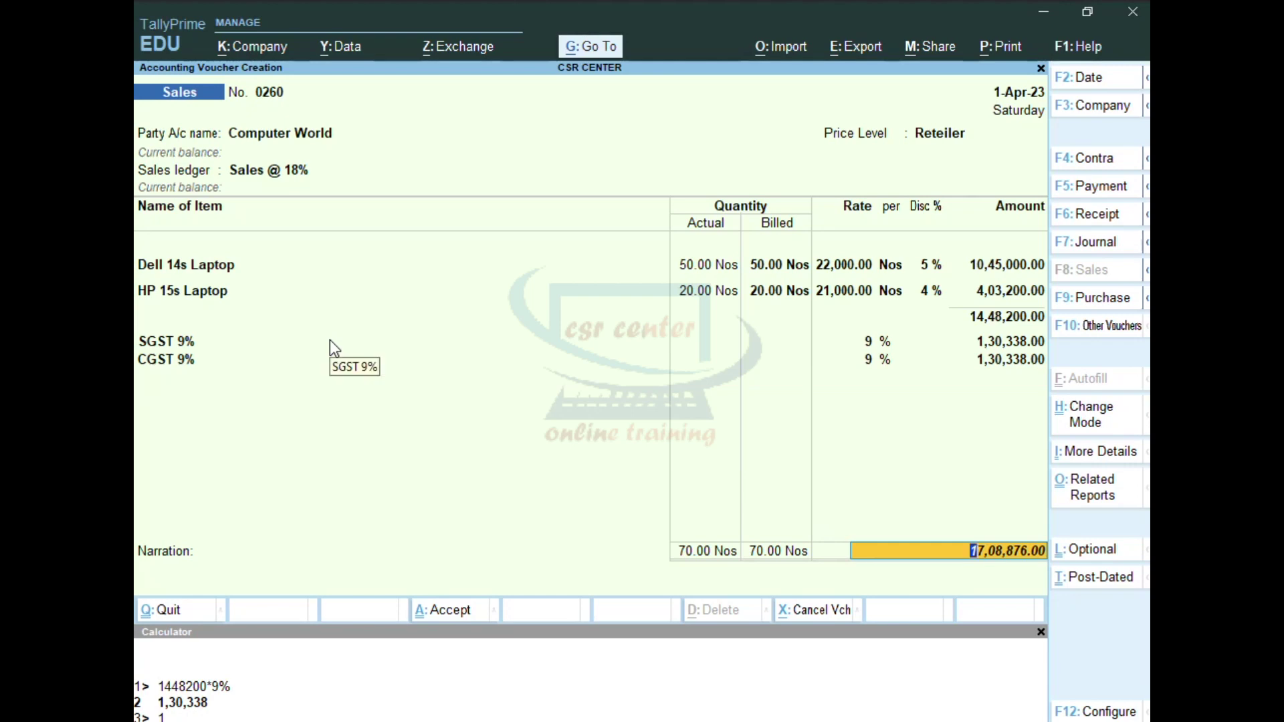
Step: Set the bill-wise reference for Computer World to On Account and save the sales voucher without a narration
key(Return)
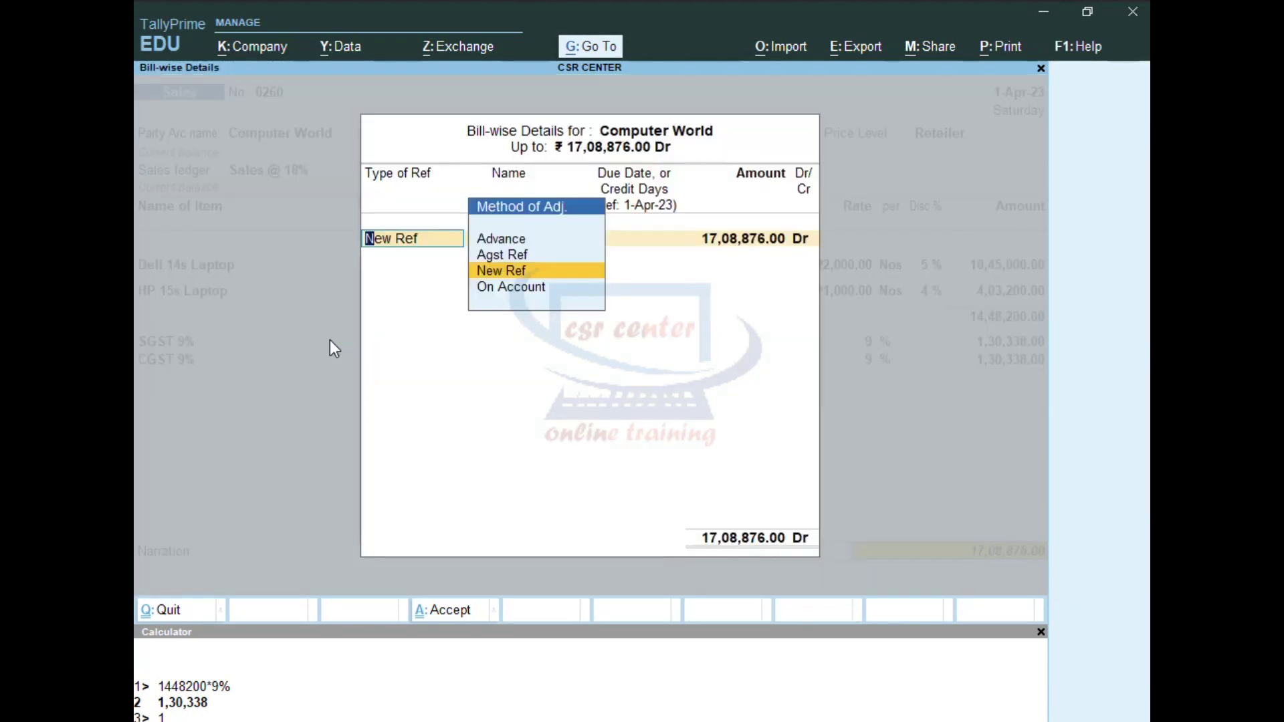
key(Down)
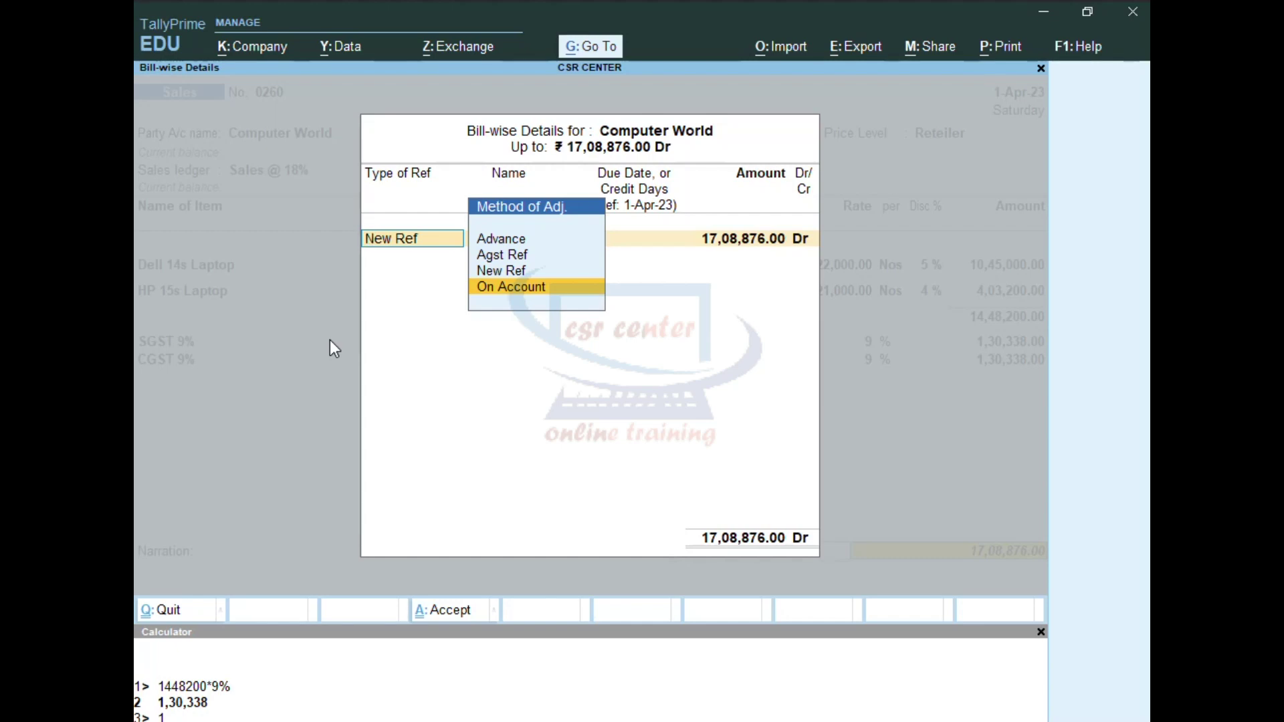
key(Return)
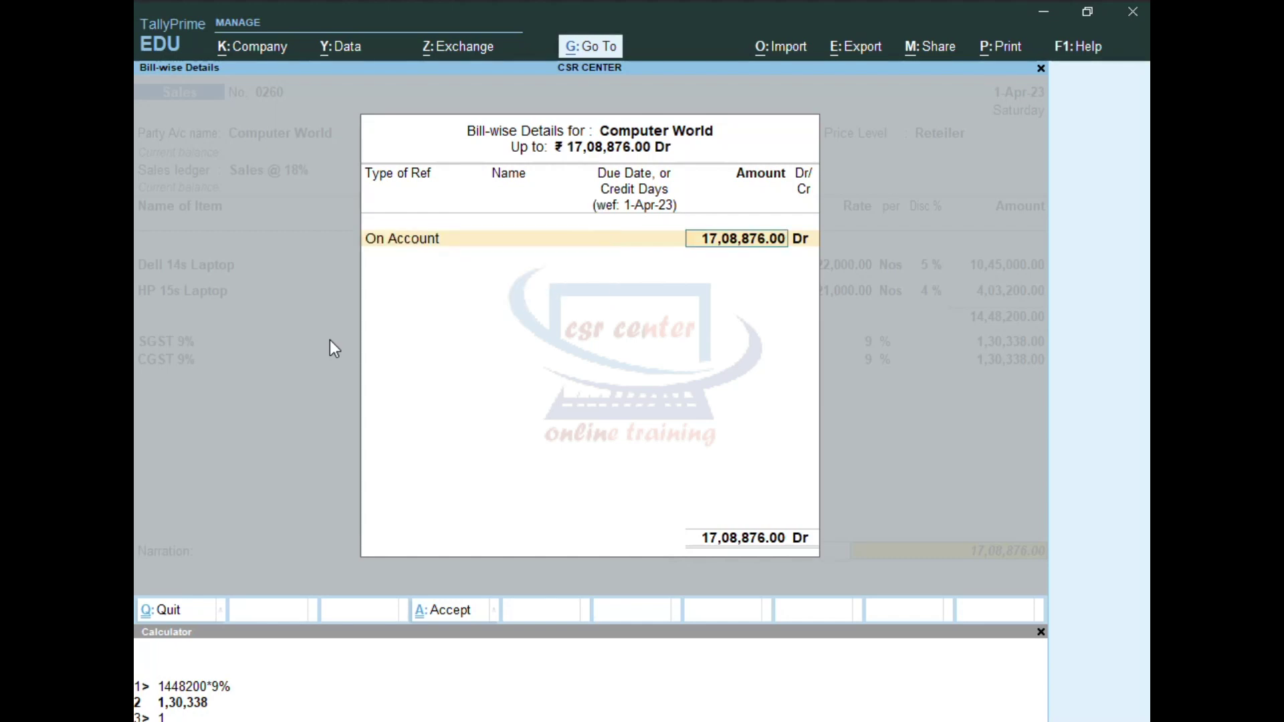
key(Return)
key(Return)
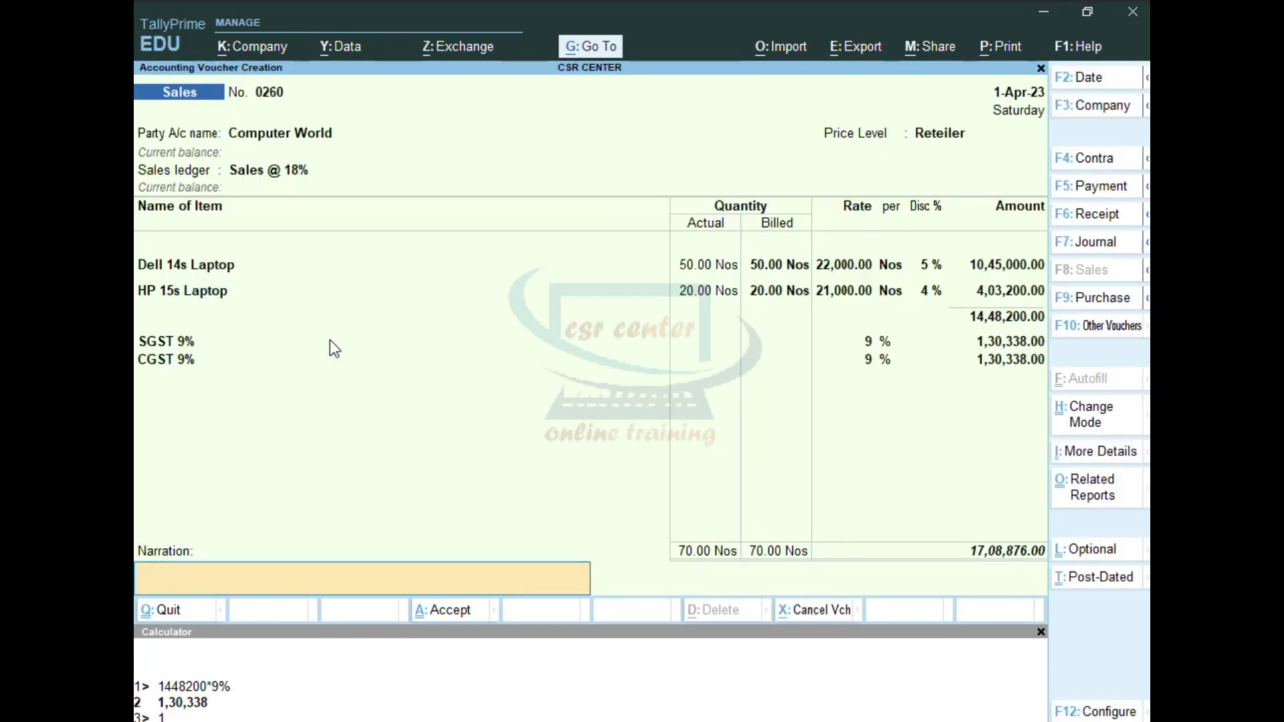
key(Return)
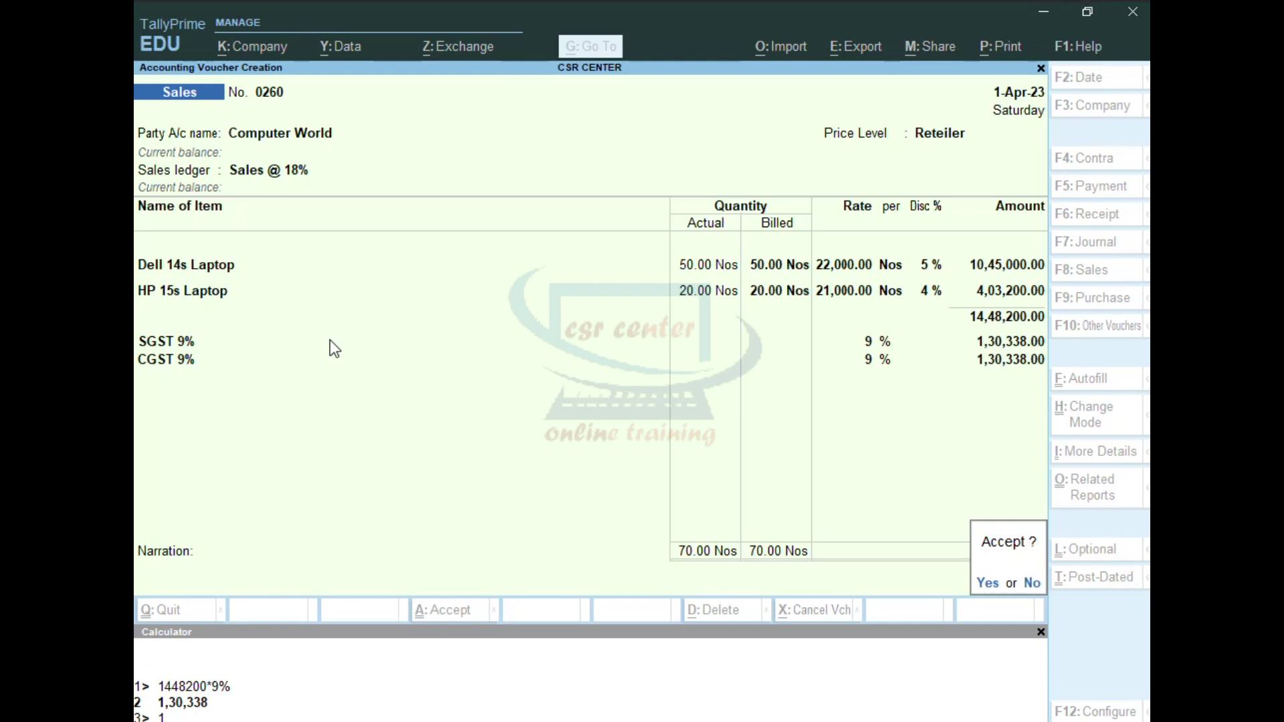
key(Return)
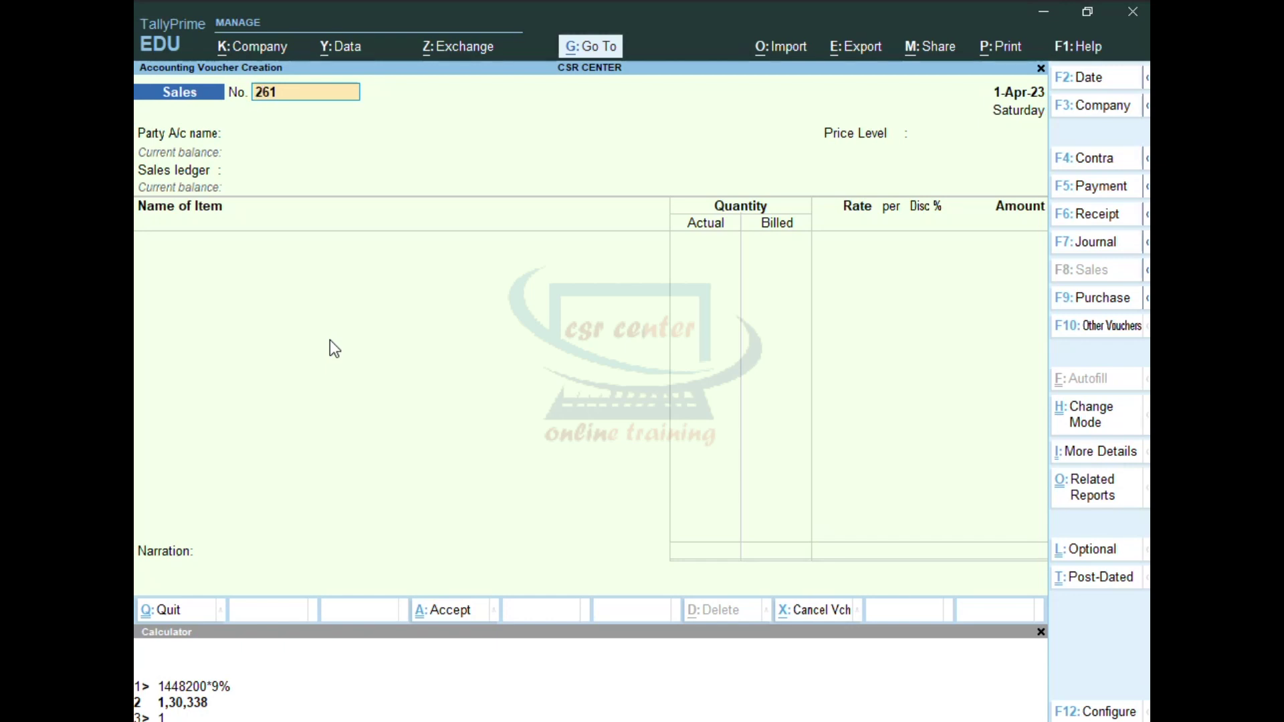
Step: Leave voucher creation, open the Computer World sales voucher from the Day Book and close the calculator pane
key(Escape)
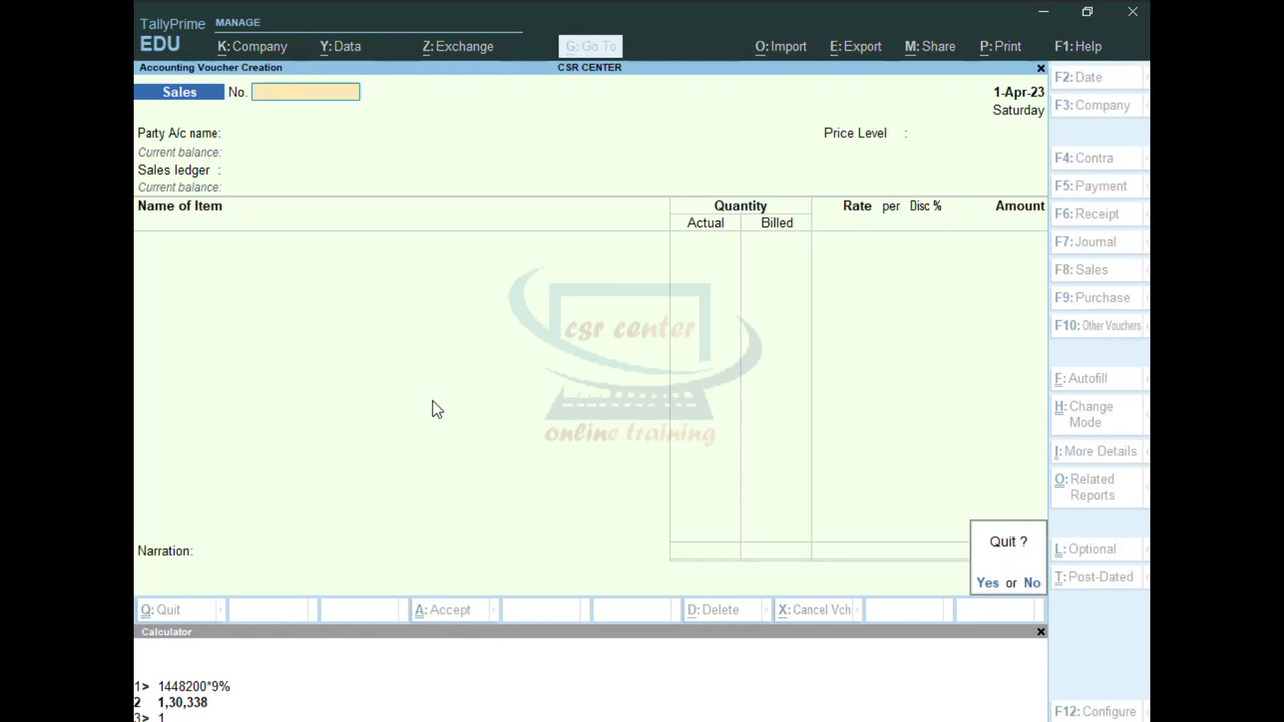
key(Return)
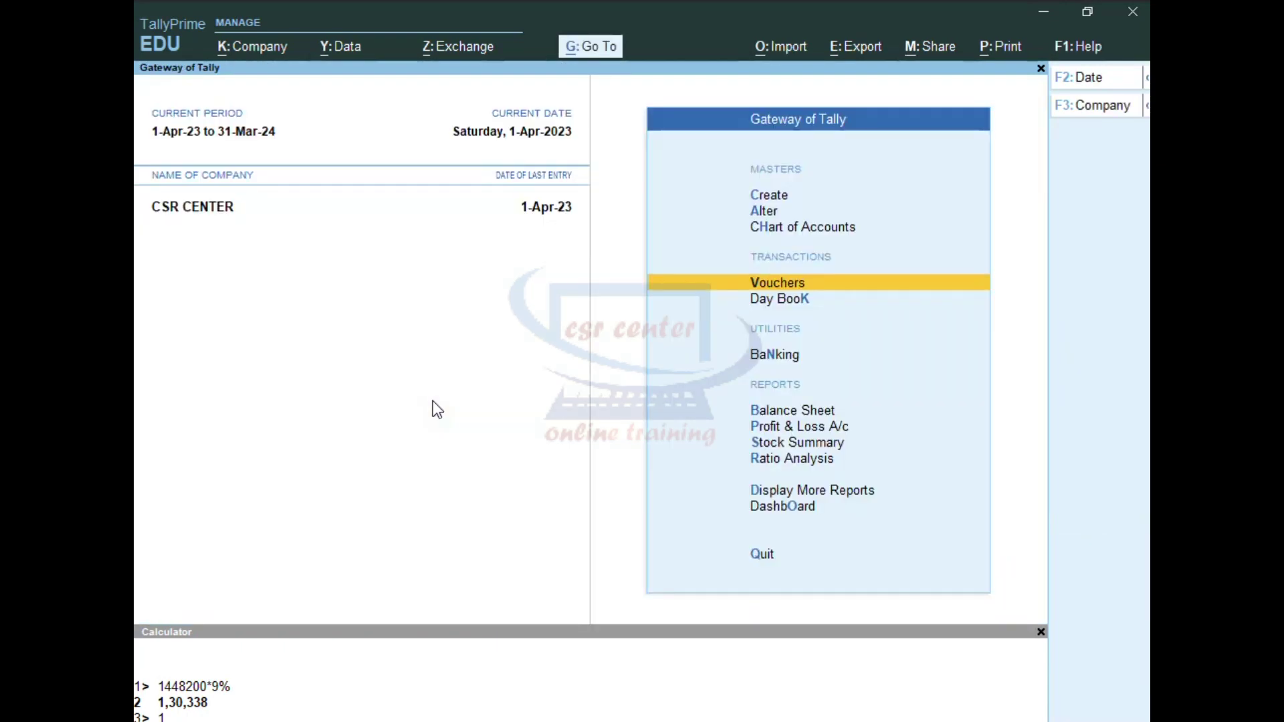
click(777, 300)
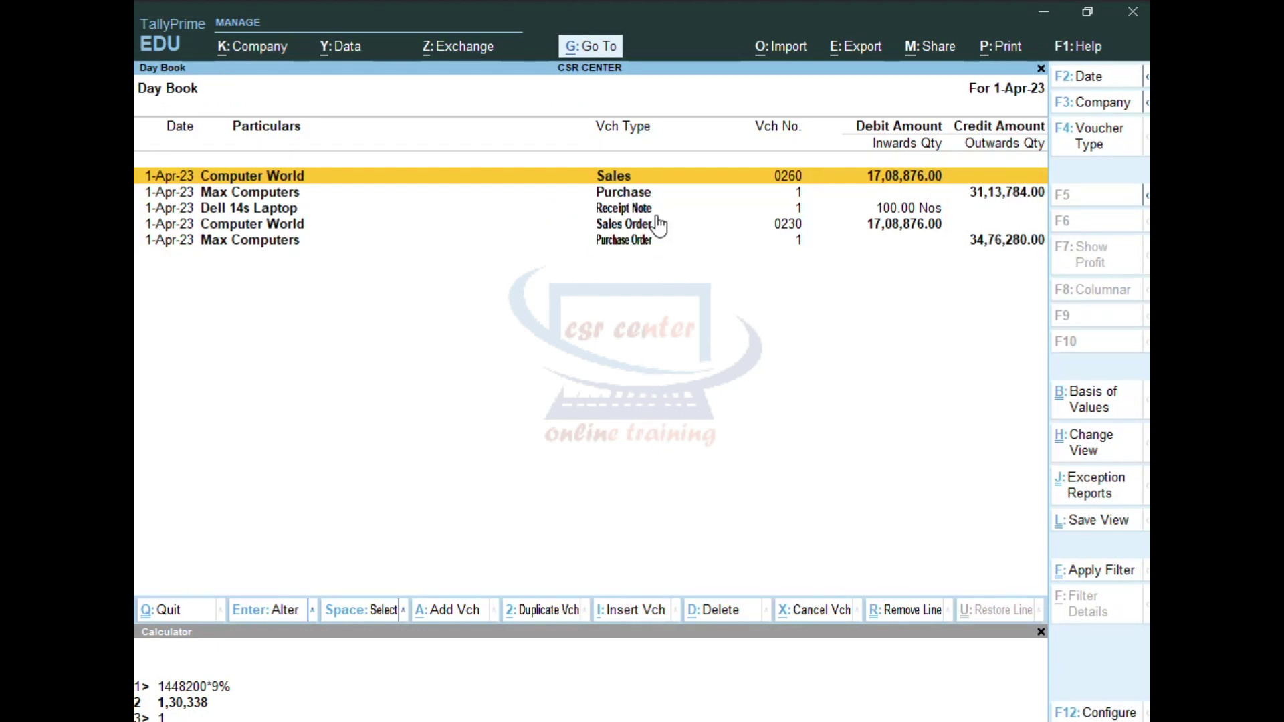
click(639, 179)
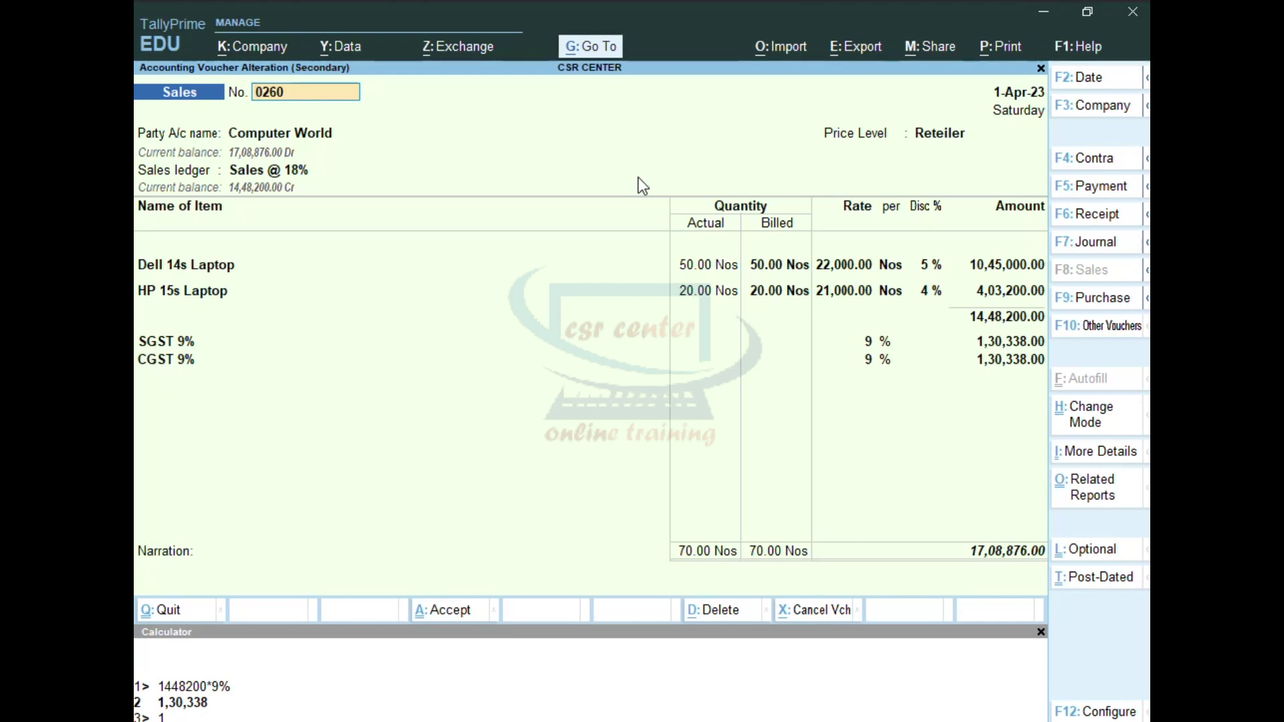
key(ctrl+n)
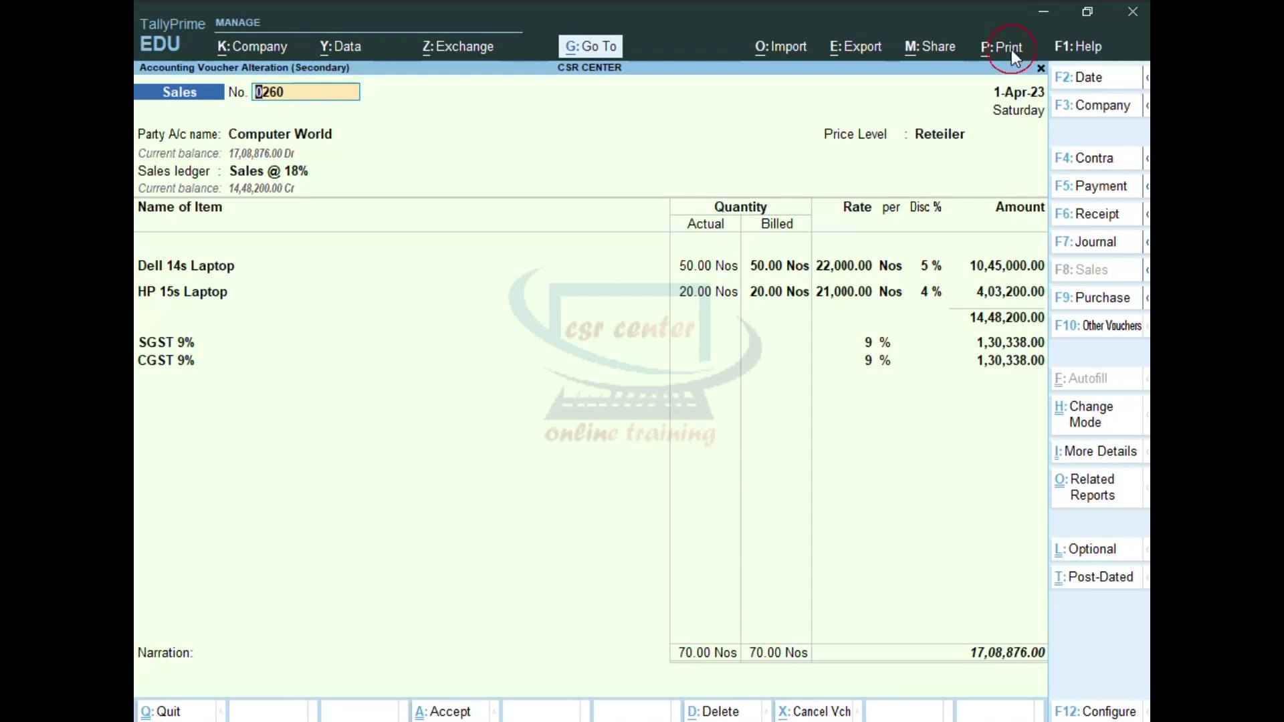
Step: Print the current sales voucher with Adobe PDF, saving it to the Desktop as Accounting Voucher Display
click(1014, 52)
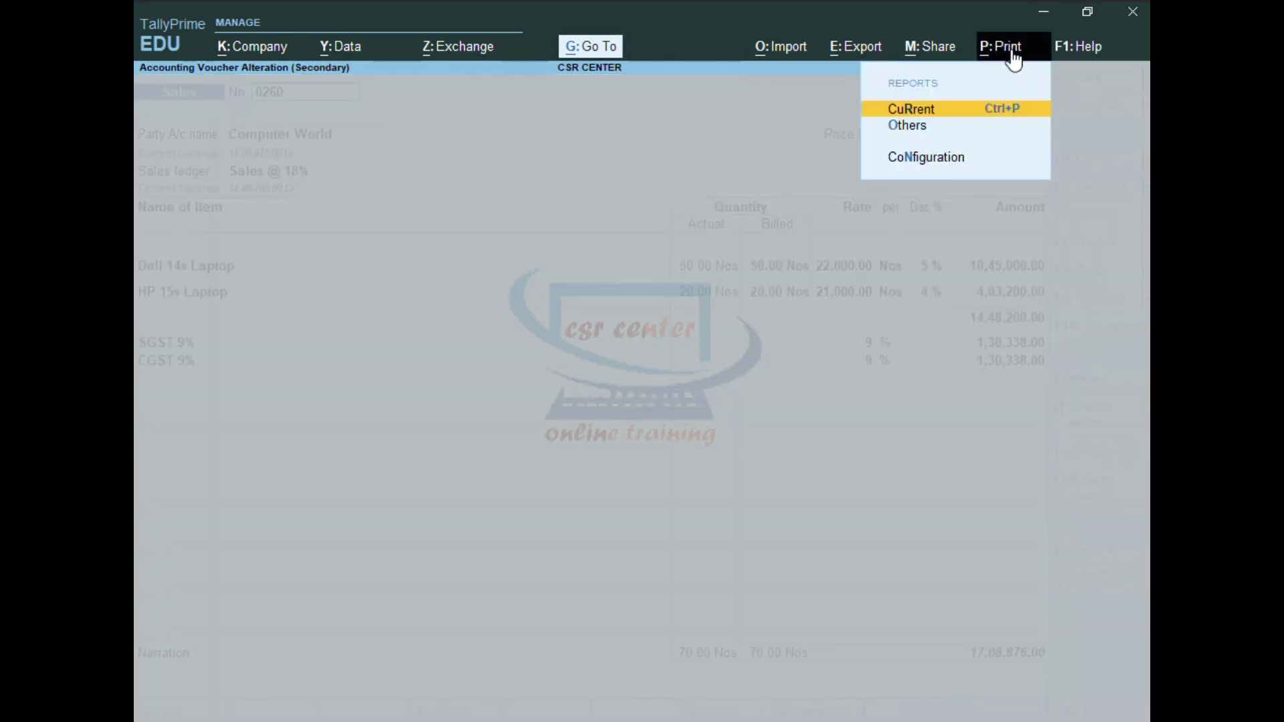
key(Return)
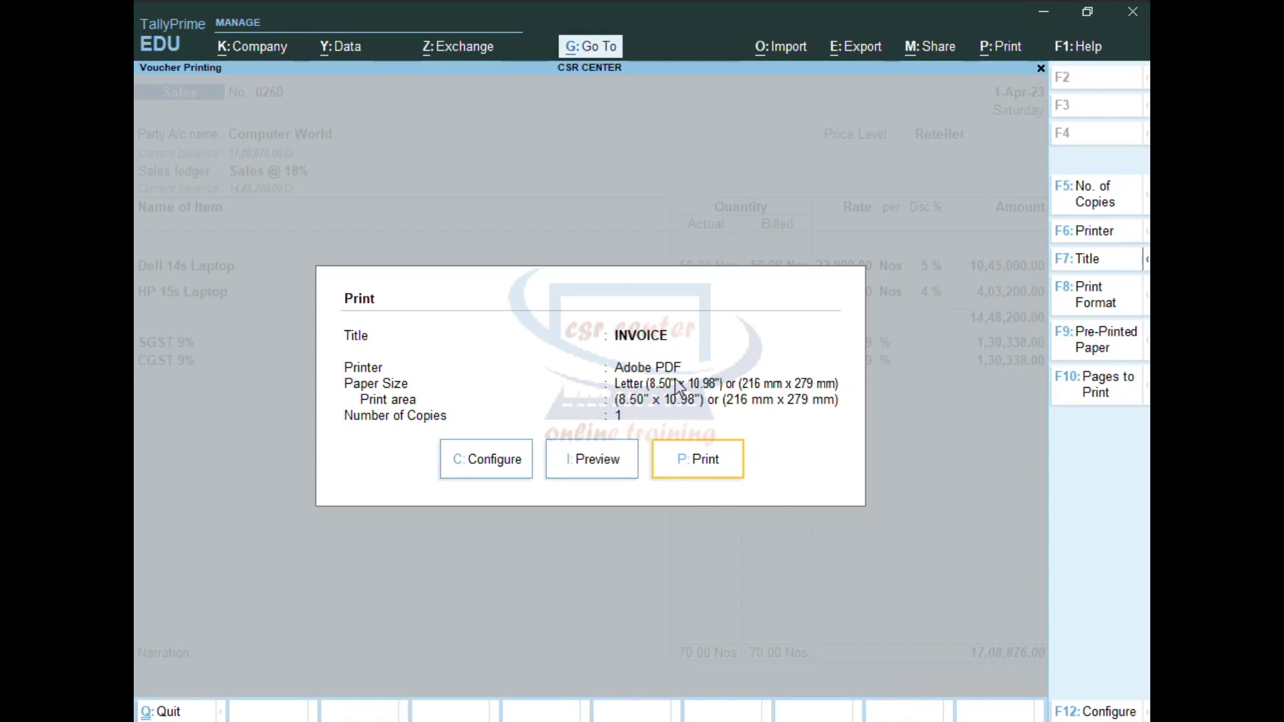
click(715, 466)
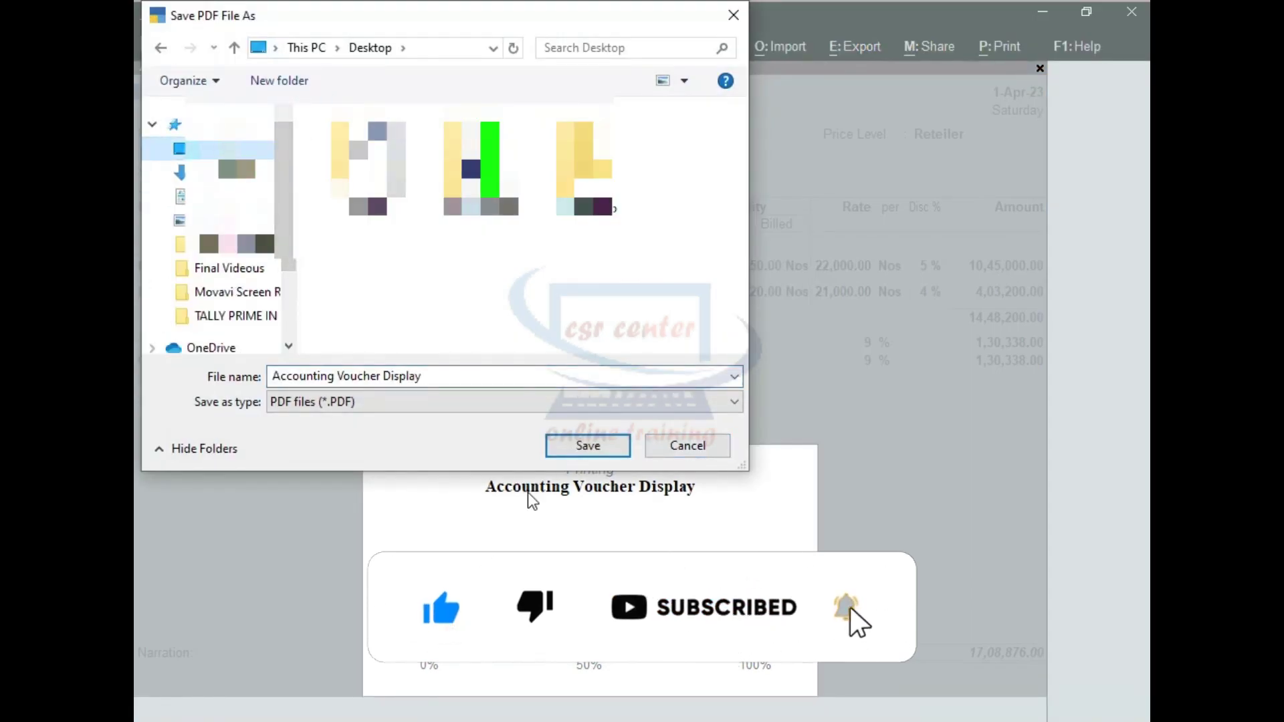
click(577, 448)
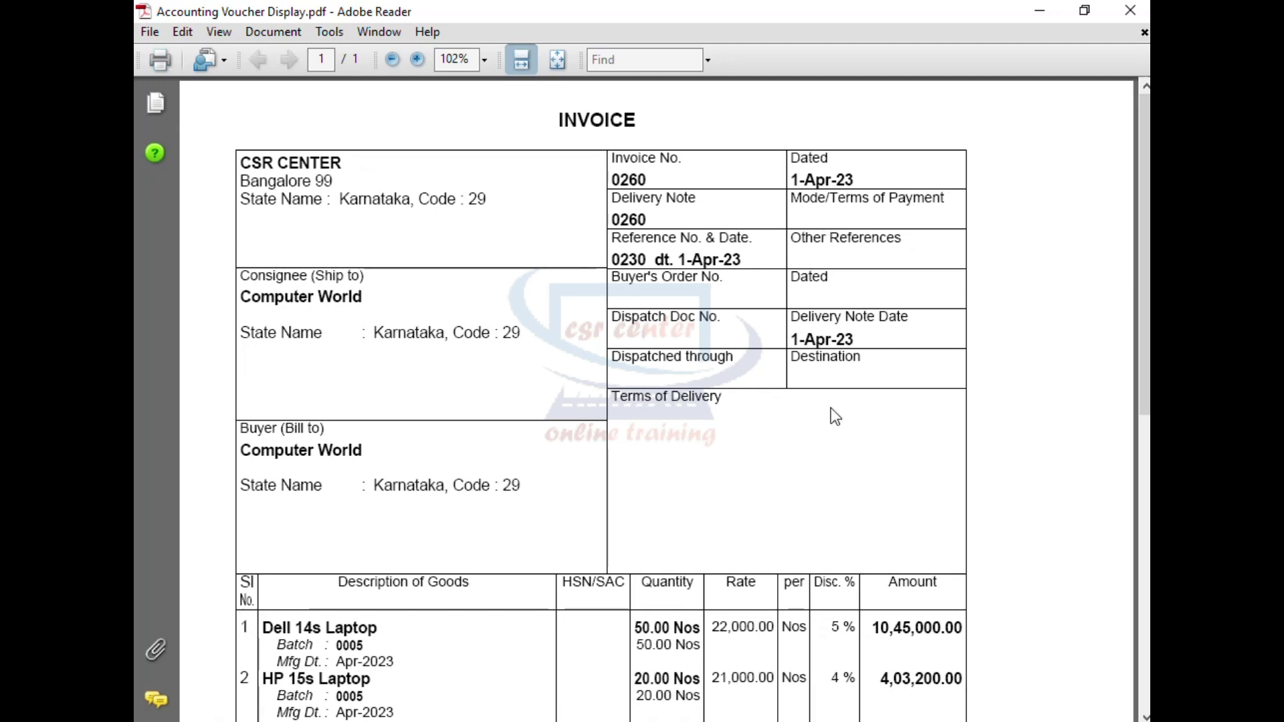
Step: Review the invoice PDF from its header through the items, taxes and total to the declaration, and close it
scroll(830, 416, down, 3)
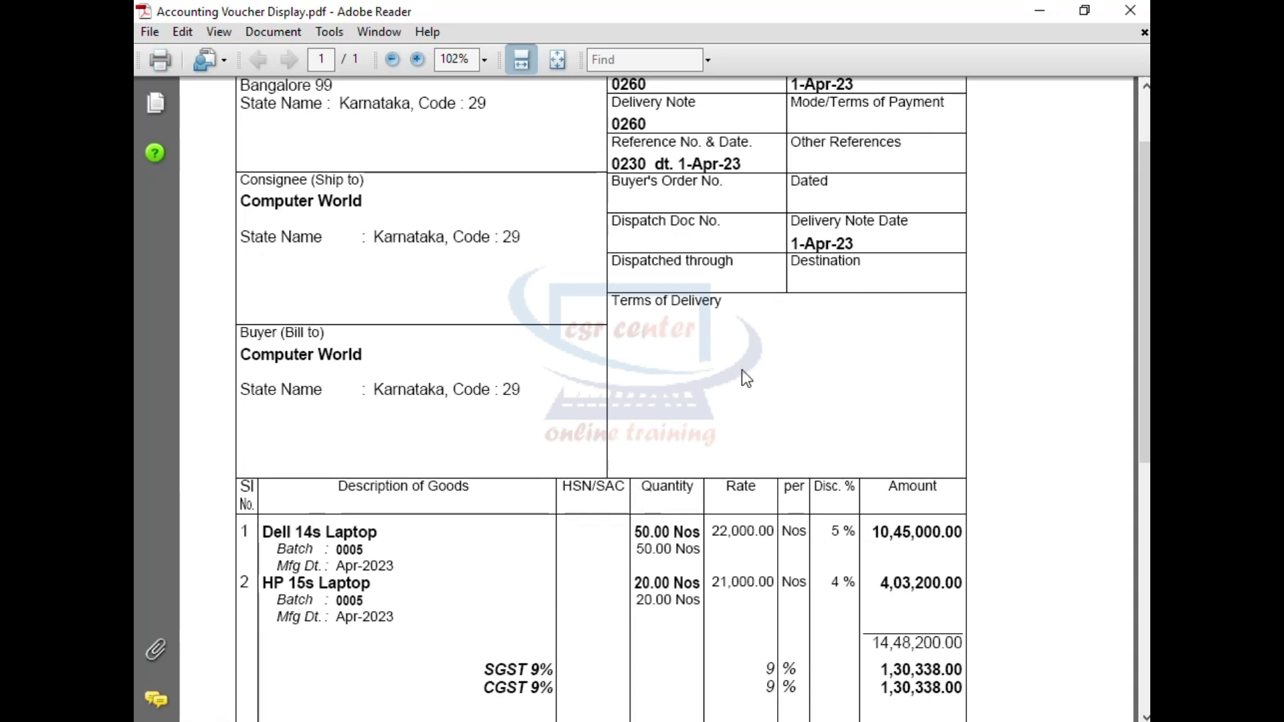
scroll(462, 397, down, 3)
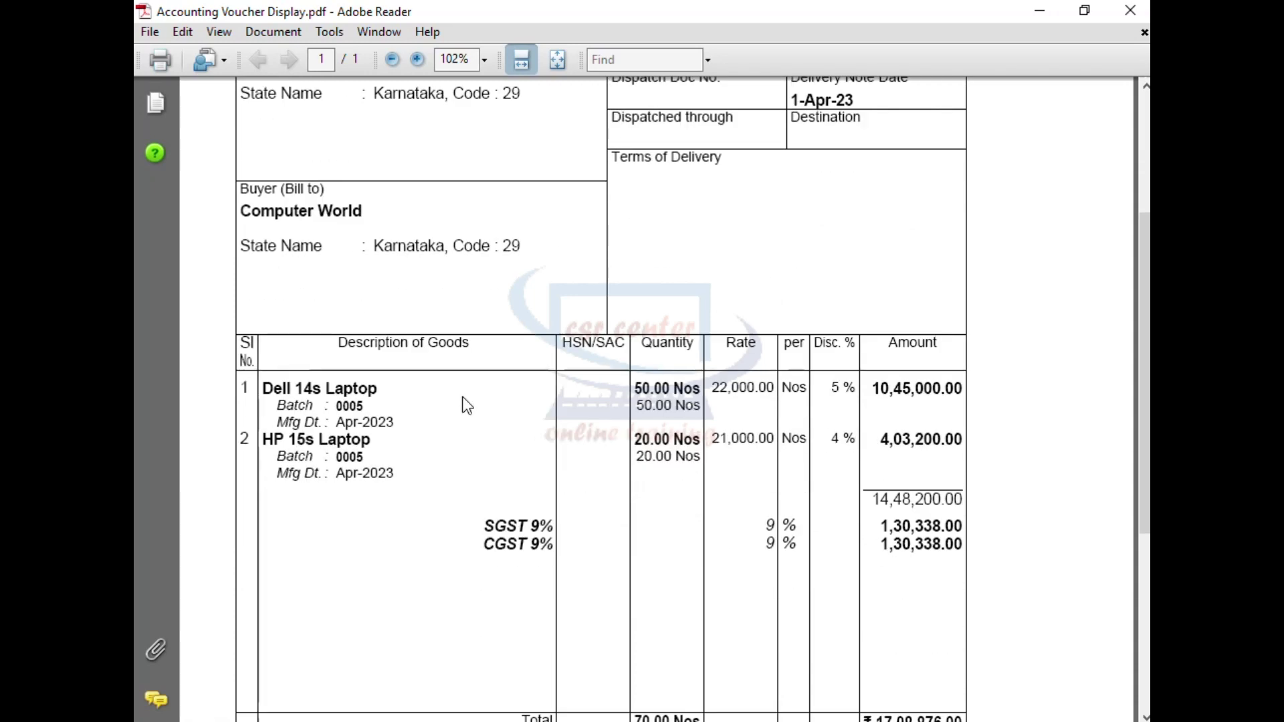
scroll(467, 406, down, 3)
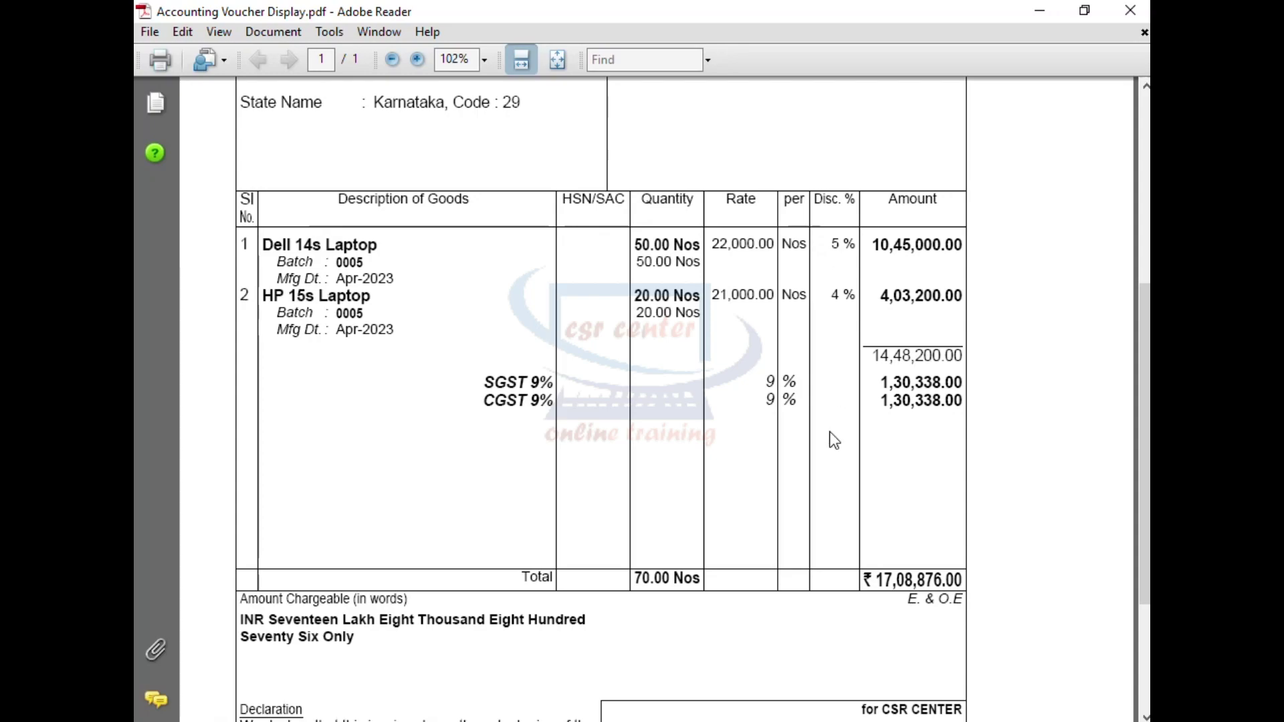
scroll(834, 440, down, 3)
key(alt+F4)
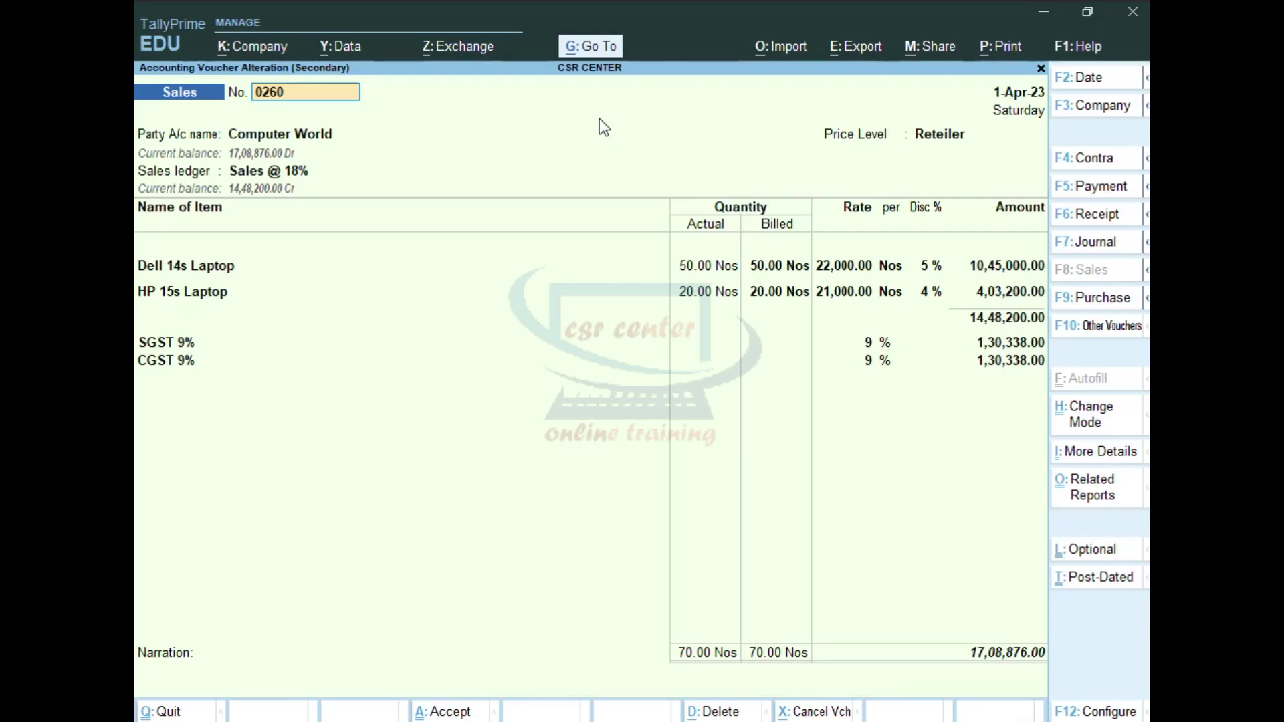